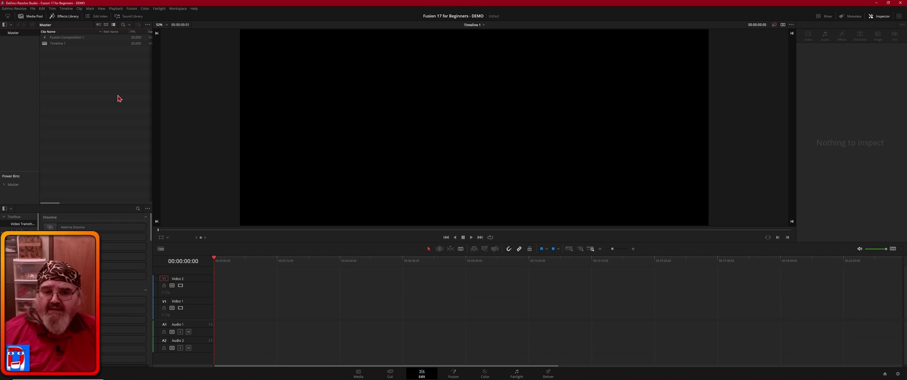
Place Fusion Composition 1 from the media pool at the start of the Video 1 track
{"action": "left_click", "coordinate": [67, 38]}
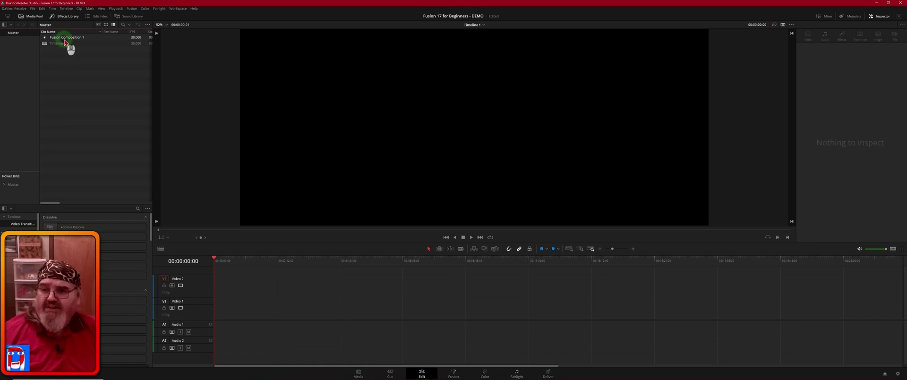
{"action": "left_click_drag", "start_coordinate": [66, 41], "coordinate": [219, 310]}
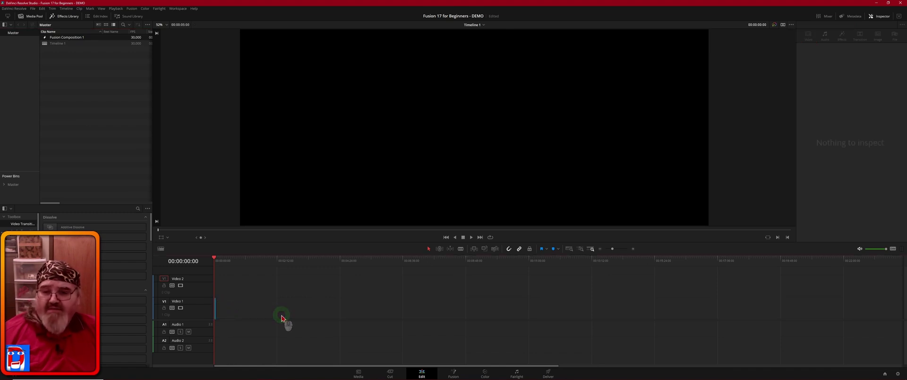
{"action": "key", "text": "shift"}
{"action": "key", "text": "shift+z"}
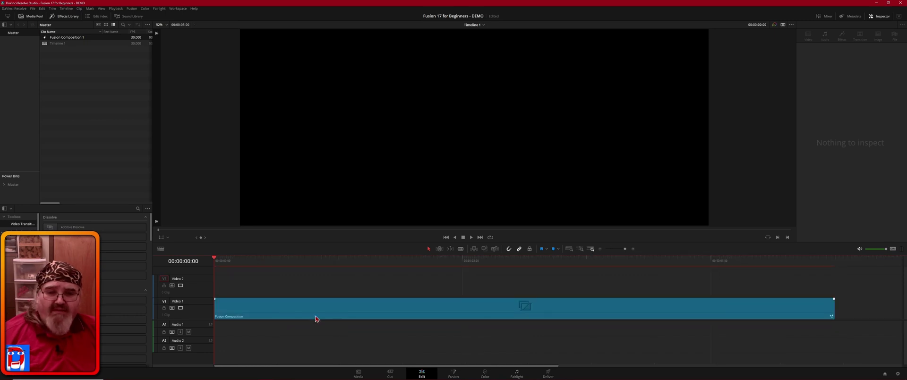
Move the playhead to 00:00:01:00 within the composition clip and open it on the Fusion page
{"action": "left_click", "coordinate": [340, 275]}
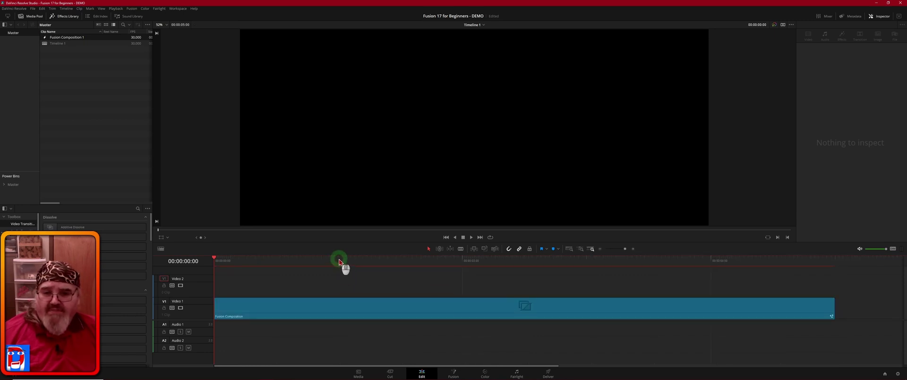
{"action": "left_click", "coordinate": [338, 260]}
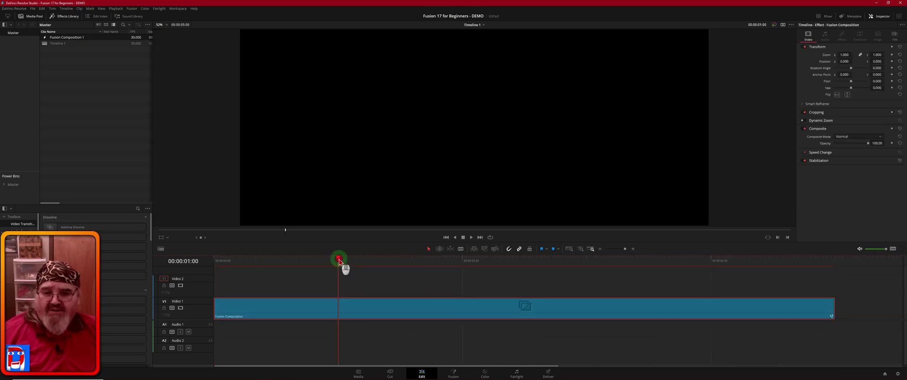
{"action": "left_click", "coordinate": [454, 373]}
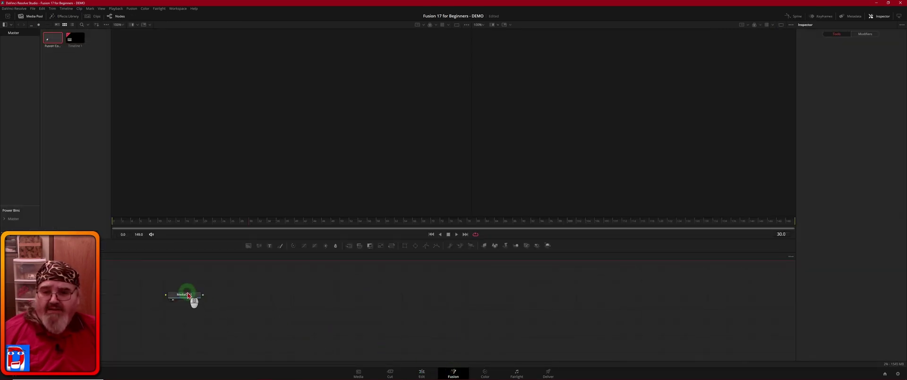
Move the MediaOut1 node far from its original spot, to the right end of the node area
{"action": "left_click_drag", "start_coordinate": [188, 295], "coordinate": [607, 300]}
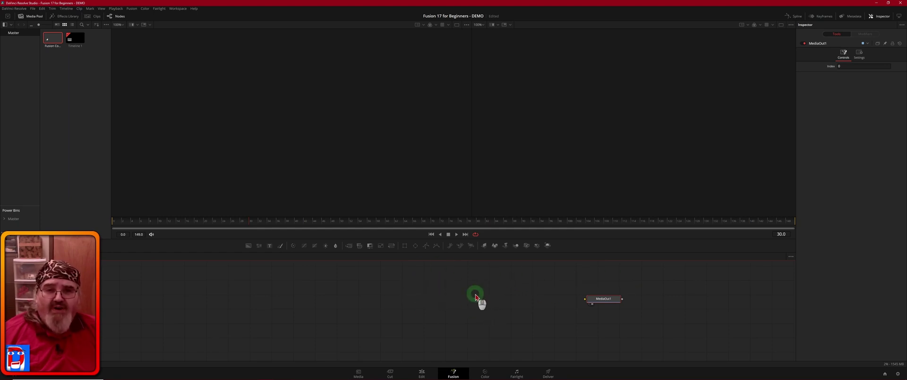
{"action": "left_click", "coordinate": [601, 300]}
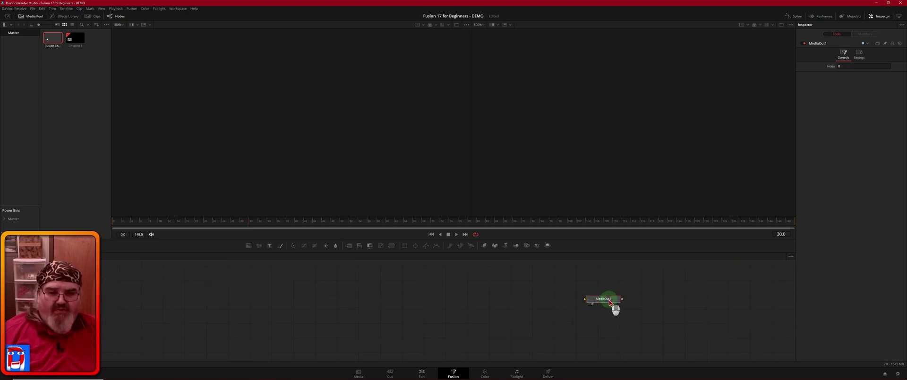
{"action": "left_click_drag", "start_coordinate": [609, 302], "coordinate": [751, 340]}
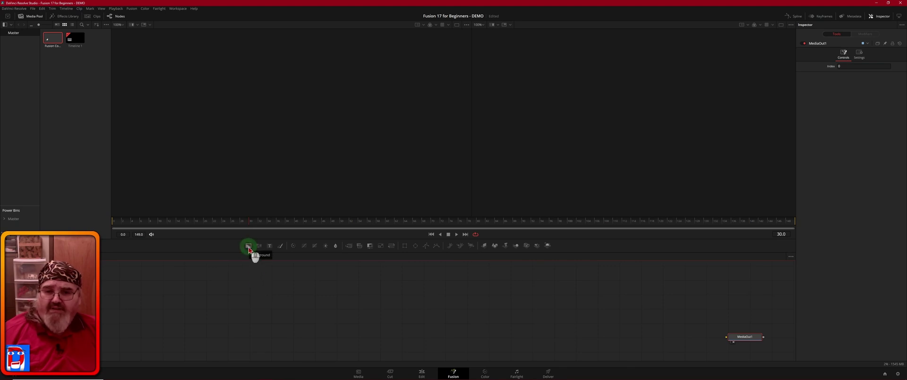
Add a Background node connected to MediaOut1, and merge a new Text+ node over the background
{"action": "left_click_drag", "start_coordinate": [249, 249], "coordinate": [241, 325]}
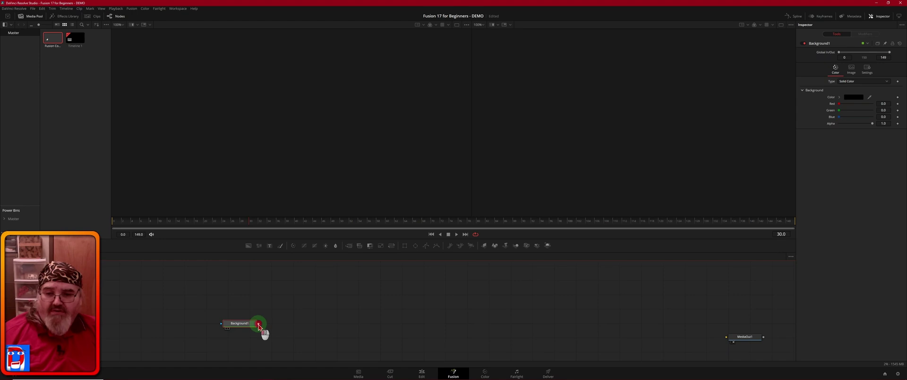
{"action": "left_click_drag", "start_coordinate": [258, 325], "coordinate": [727, 338]}
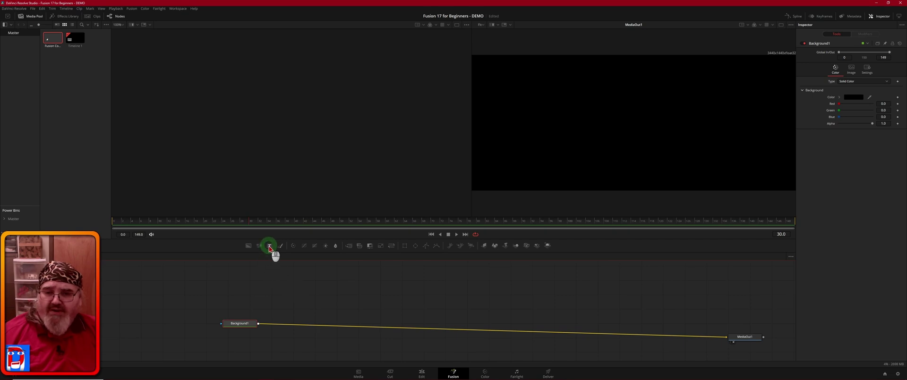
{"action": "left_click_drag", "start_coordinate": [269, 249], "coordinate": [332, 285]}
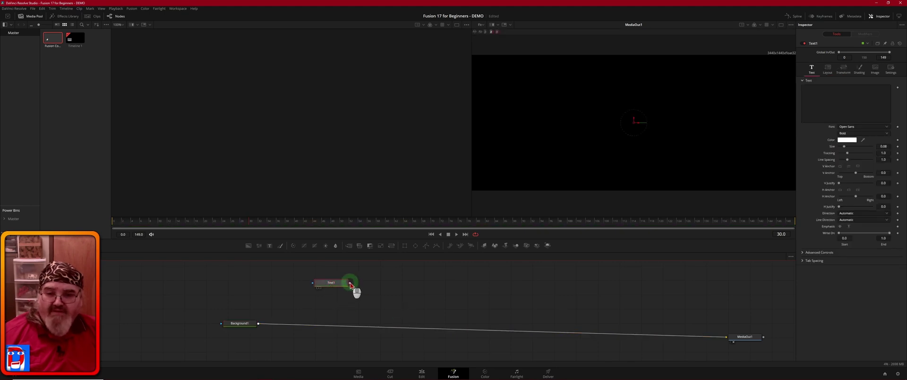
{"action": "left_click_drag", "start_coordinate": [350, 284], "coordinate": [259, 325]}
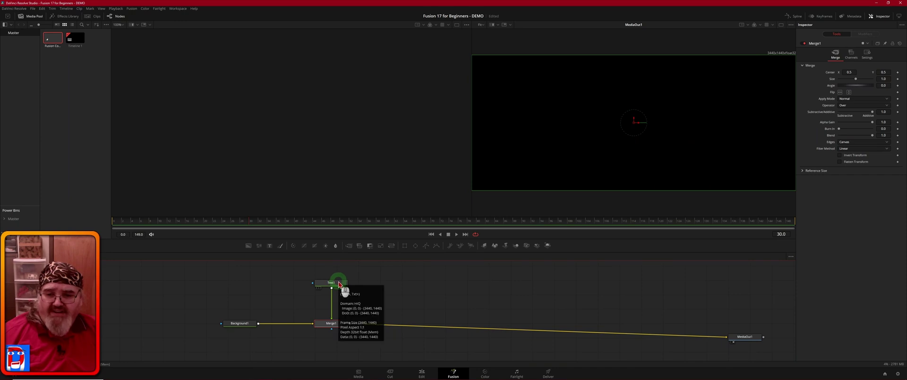
Spread out the nodes by moving Text1 left and lowering Merge1 below the Background1 node
{"action": "left_click_drag", "start_coordinate": [339, 284], "coordinate": [282, 282]}
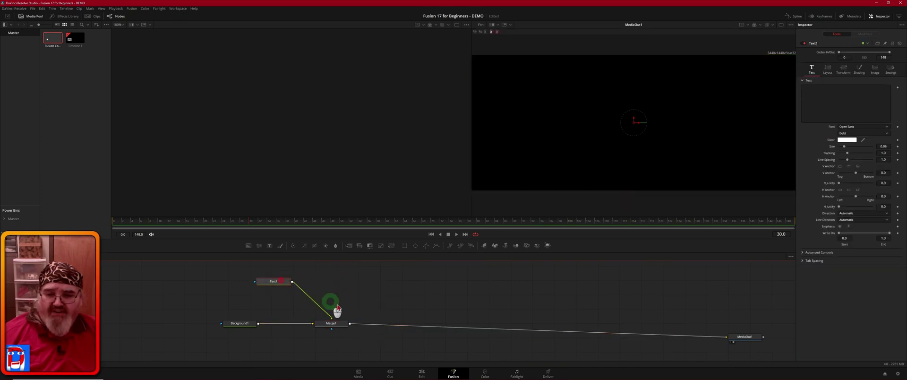
{"action": "left_click_drag", "start_coordinate": [333, 324], "coordinate": [319, 343]}
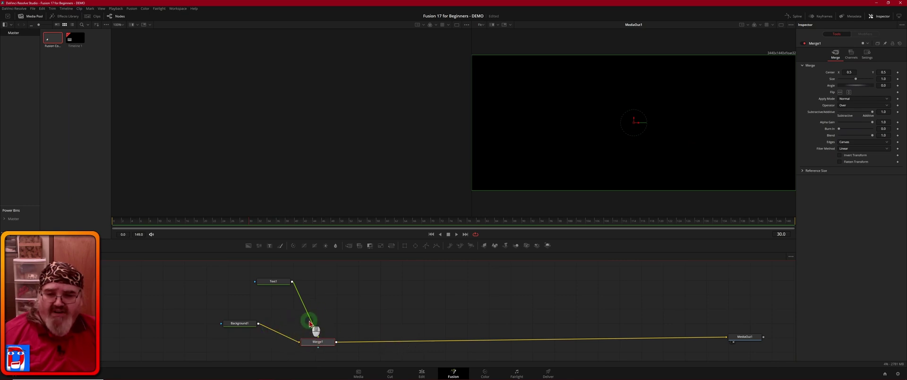
{"action": "left_click_drag", "start_coordinate": [310, 323], "coordinate": [324, 337]}
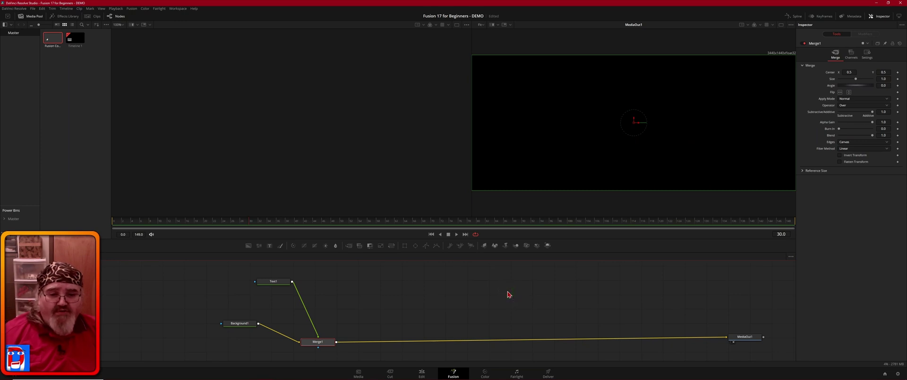
Set the node editor to arrange tools to grid and to draw the connections as orthogonal pipes
{"action": "middle_click", "coordinate": [528, 299]}
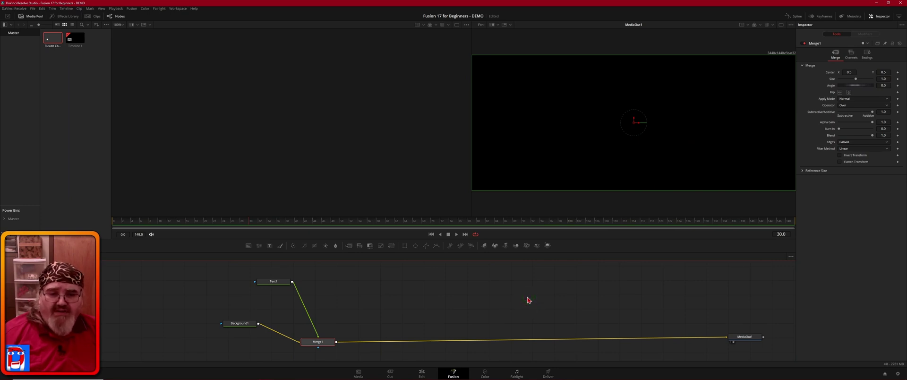
{"action": "middle_click", "coordinate": [512, 300]}
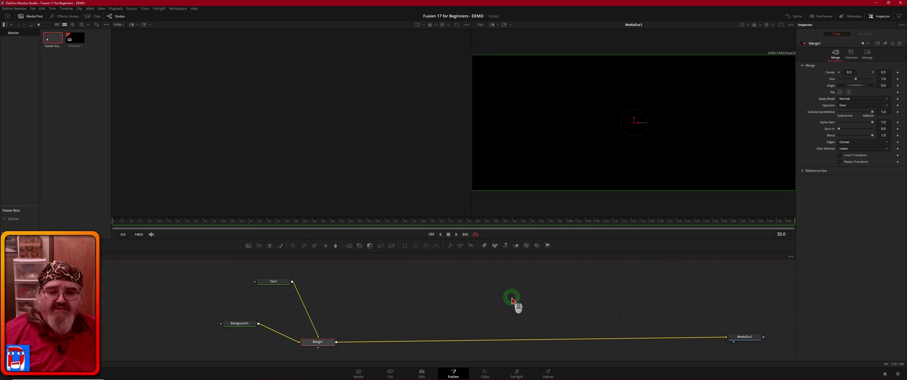
{"action": "right_click", "coordinate": [443, 297]}
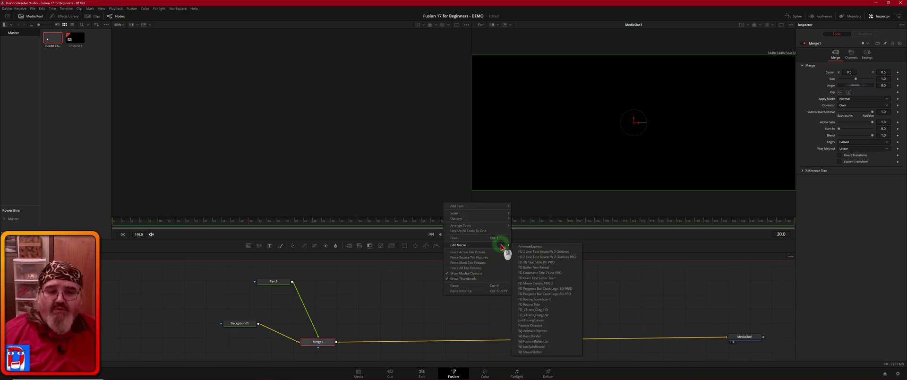
{"action": "mouse_move", "coordinate": [498, 226]}
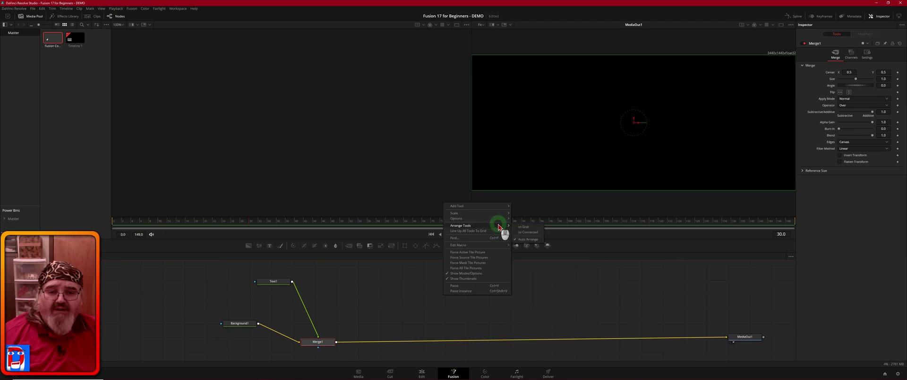
{"action": "left_click", "coordinate": [531, 229]}
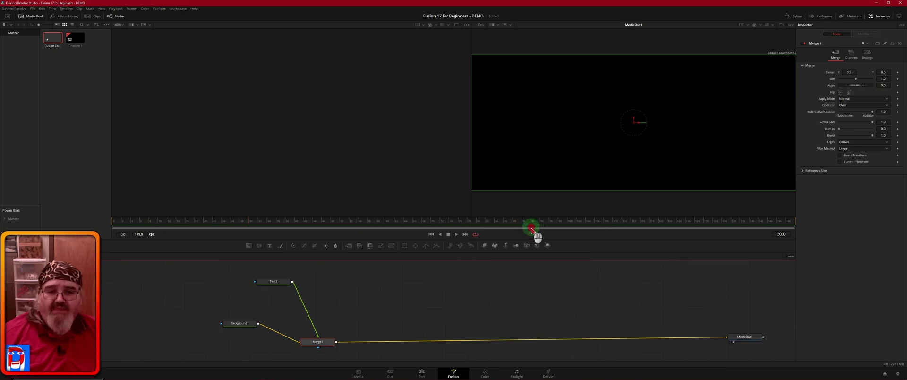
{"action": "right_click", "coordinate": [421, 306]}
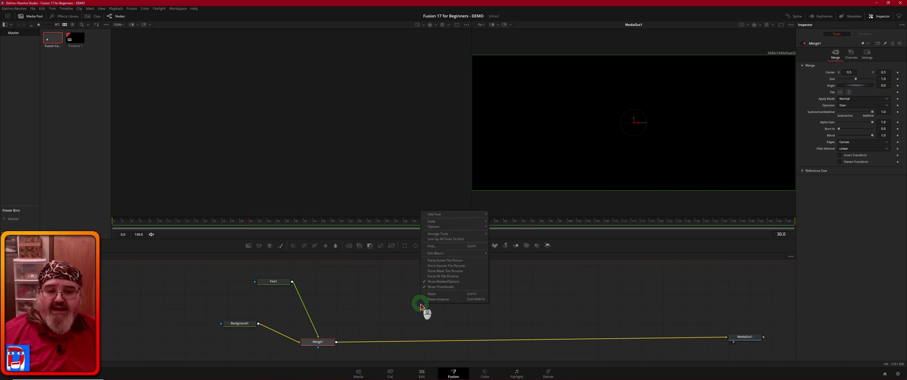
{"action": "mouse_move", "coordinate": [468, 227]}
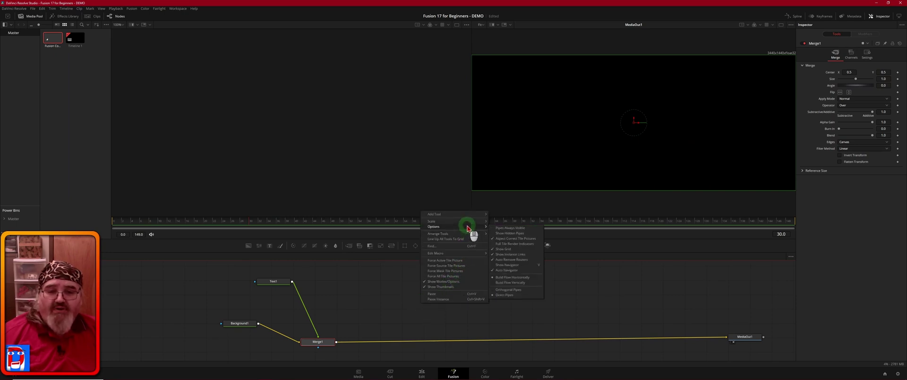
{"action": "left_click", "coordinate": [520, 293]}
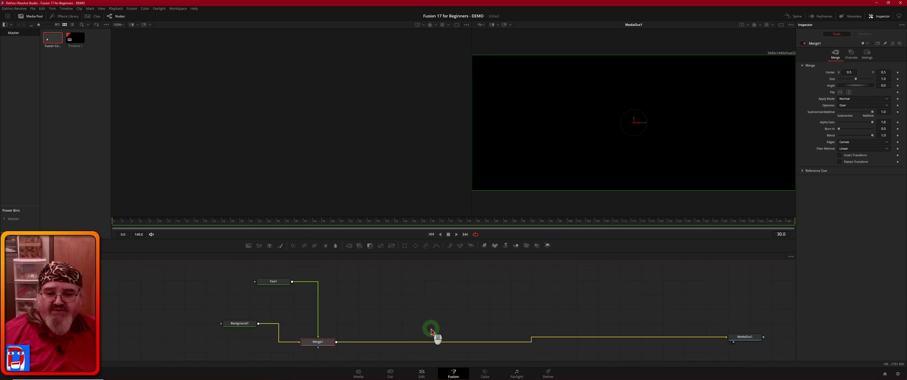
Align Background1, Merge1 and MediaOut1 in one horizontal row, with Text1 directly above Merge1
{"action": "mouse_move", "coordinate": [323, 343]}
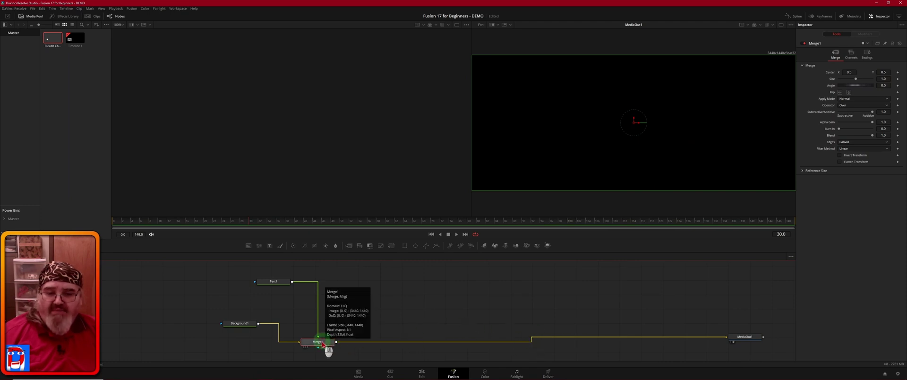
{"action": "left_click_drag", "start_coordinate": [323, 344], "coordinate": [320, 340]}
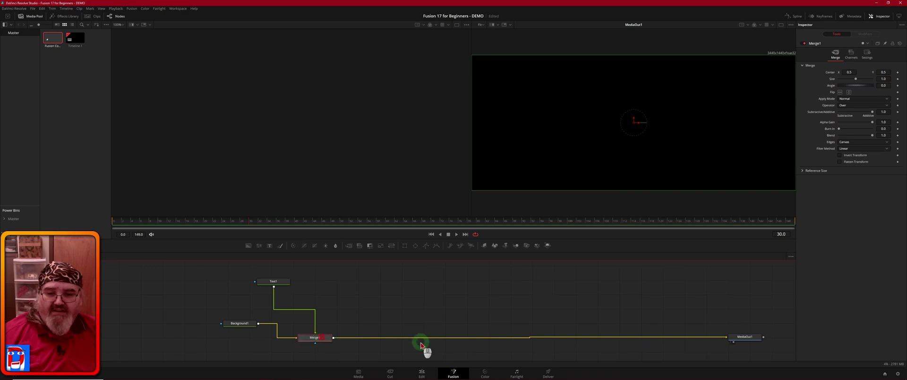
{"action": "left_click_drag", "start_coordinate": [739, 341], "coordinate": [745, 341]}
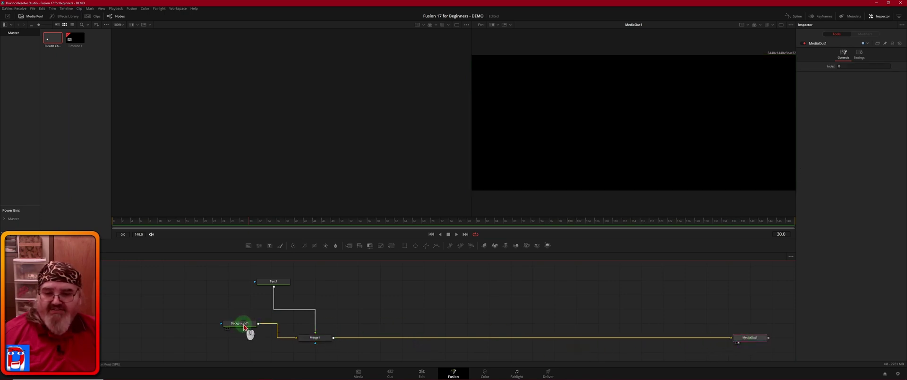
{"action": "left_click_drag", "start_coordinate": [243, 326], "coordinate": [237, 340]}
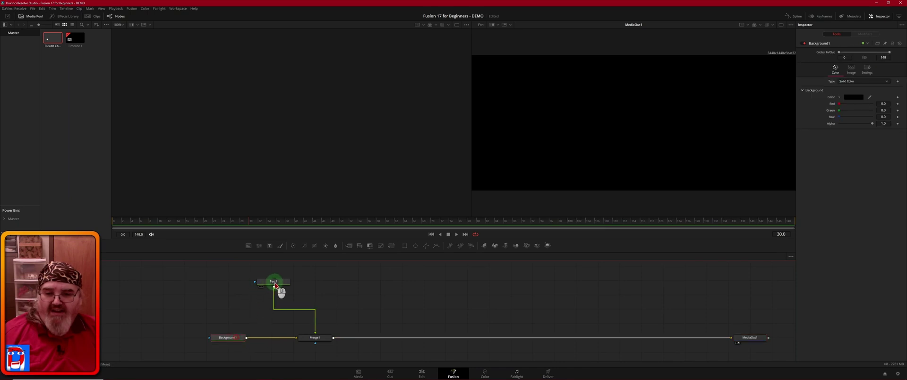
{"action": "left_click_drag", "start_coordinate": [278, 286], "coordinate": [324, 287]}
{"action": "left_click", "coordinate": [323, 287]}
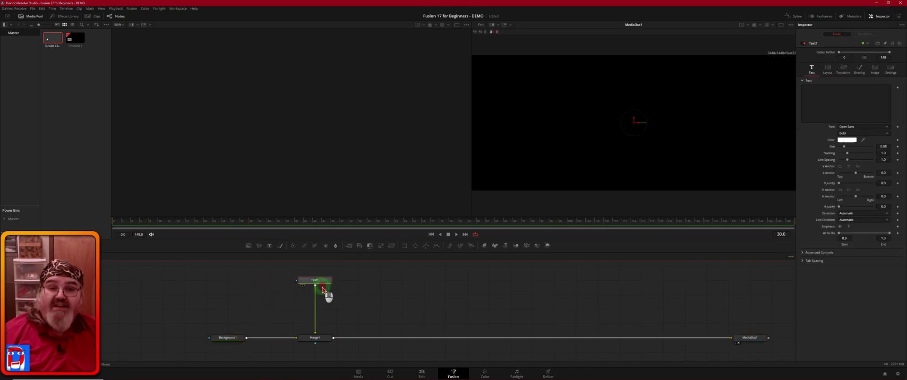
{"action": "right_click", "coordinate": [323, 289]}
{"action": "left_click", "coordinate": [405, 371]}
{"action": "left_click", "coordinate": [369, 357]}
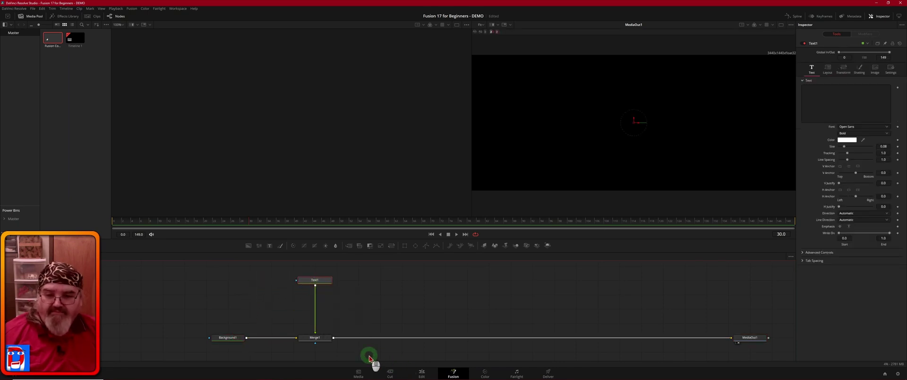
Move the Text1 node down close to Merge1, and return it to its higher position above the merge
{"action": "left_click", "coordinate": [315, 281]}
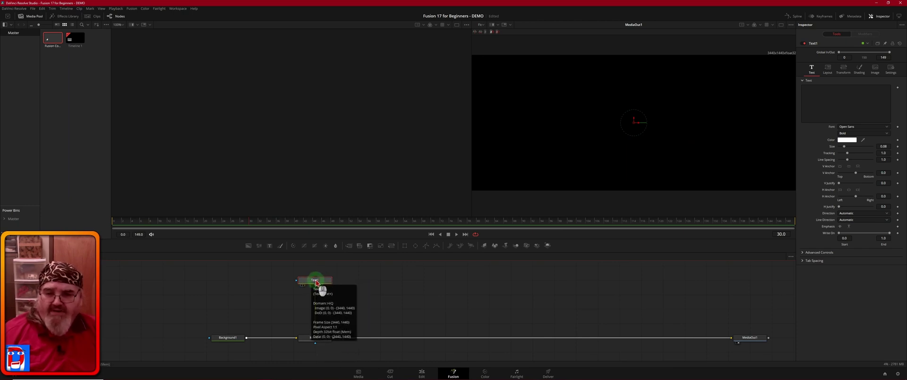
{"action": "left_click_drag", "start_coordinate": [317, 281], "coordinate": [318, 310]}
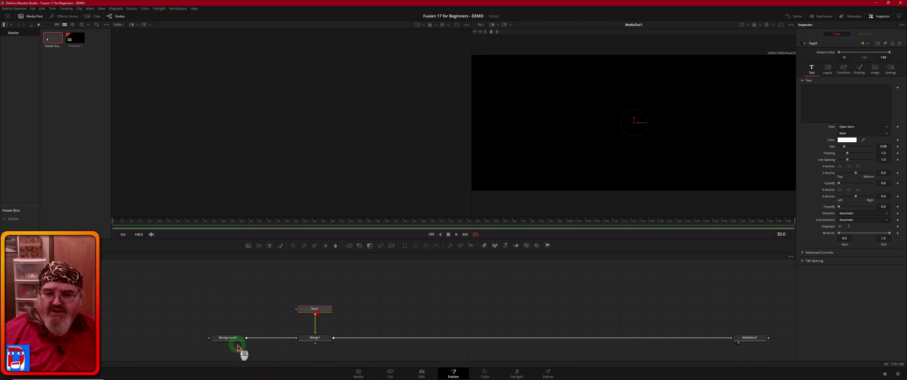
{"action": "left_click", "coordinate": [182, 316]}
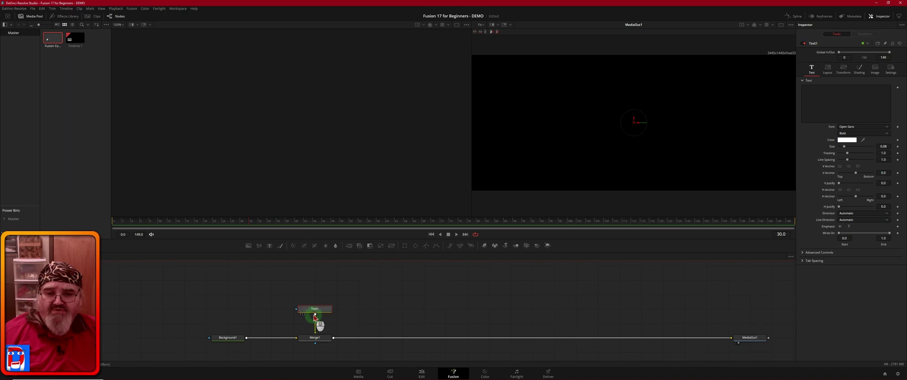
{"action": "left_click_drag", "start_coordinate": [319, 311], "coordinate": [320, 282]}
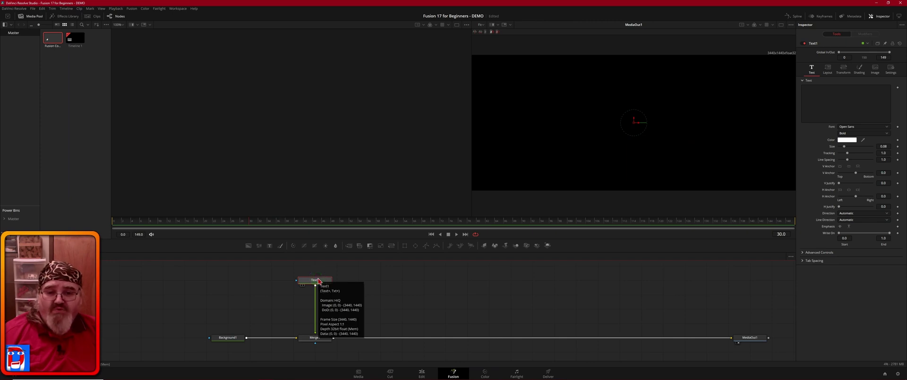
{"action": "left_click", "coordinate": [417, 292]}
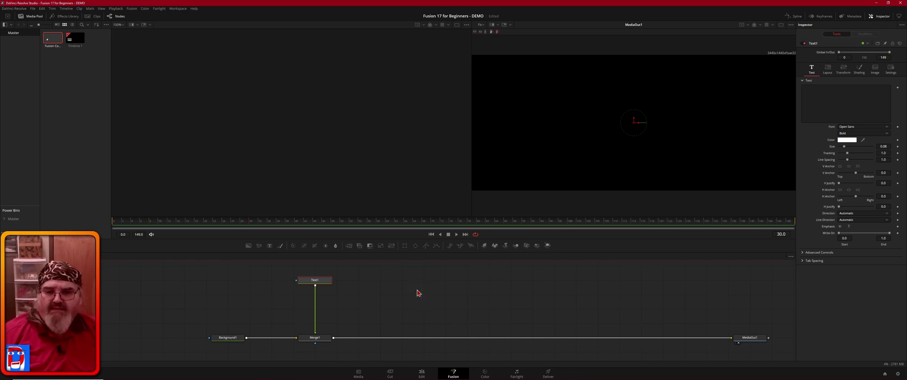
Enter "Some Text" as the text content of the Text1 node
{"action": "left_click", "coordinate": [424, 291]}
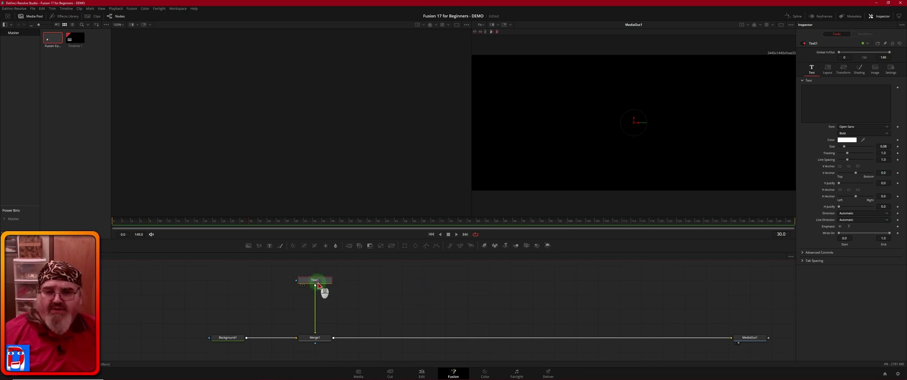
{"action": "mouse_move", "coordinate": [319, 282]}
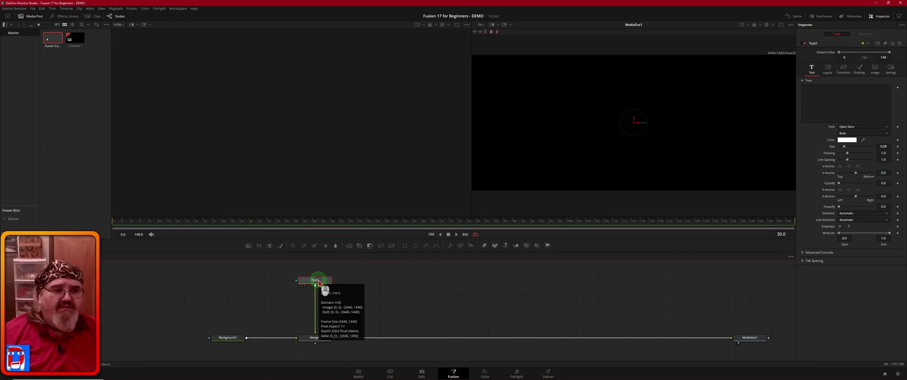
{"action": "left_click", "coordinate": [815, 95]}
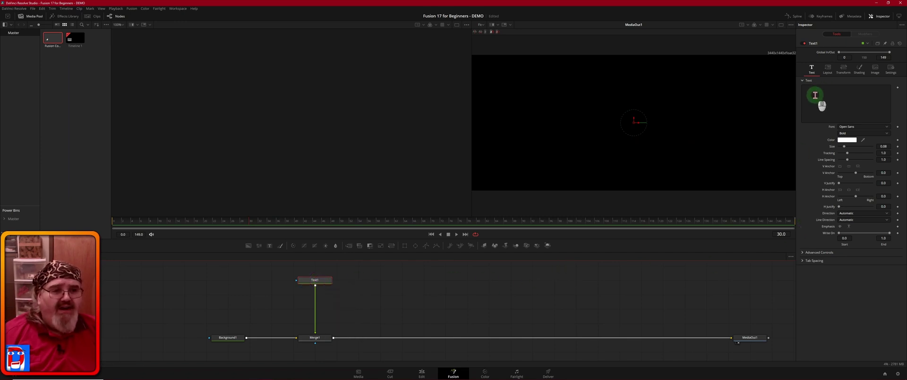
{"action": "left_click", "coordinate": [815, 95]}
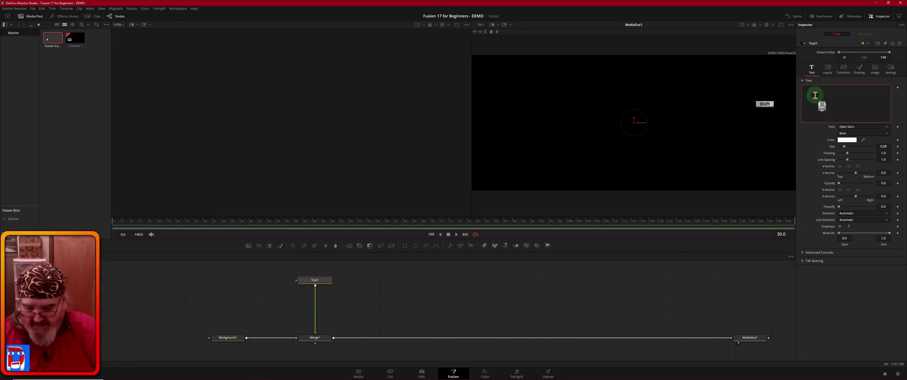
{"action": "type", "text": "Some Text"}
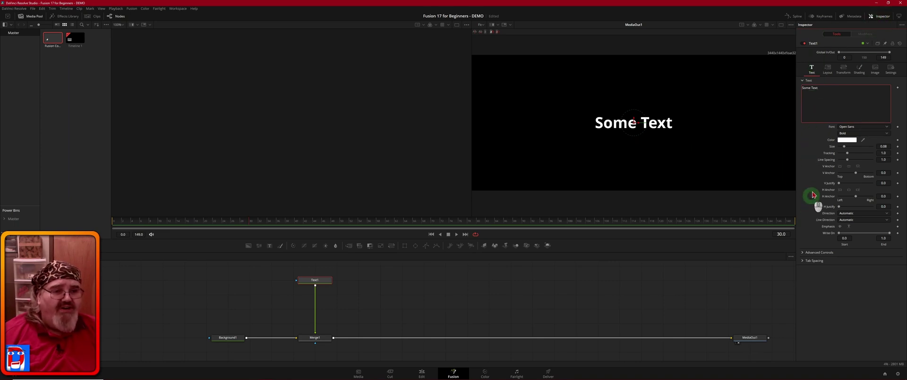
Hide and reshow the Inspector, and toggle it between full and half height
{"action": "left_click", "coordinate": [881, 18]}
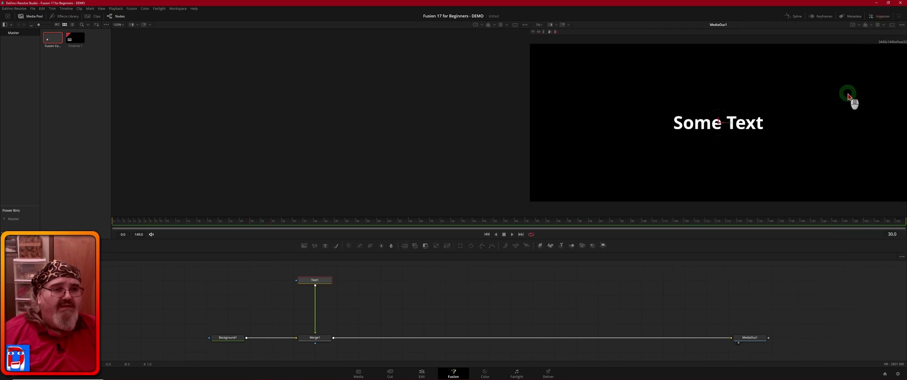
{"action": "left_click", "coordinate": [881, 18]}
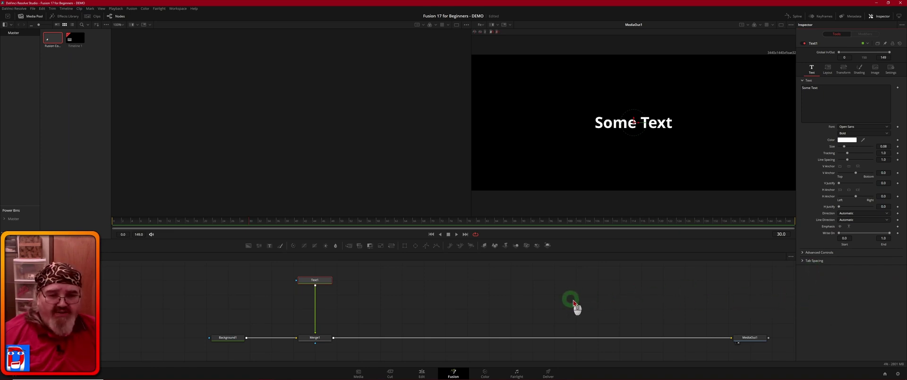
{"action": "left_click", "coordinate": [899, 17]}
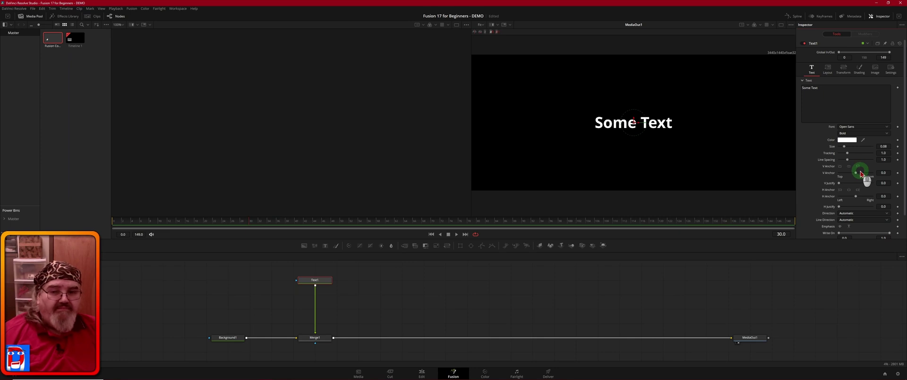
{"action": "left_click", "coordinate": [898, 16]}
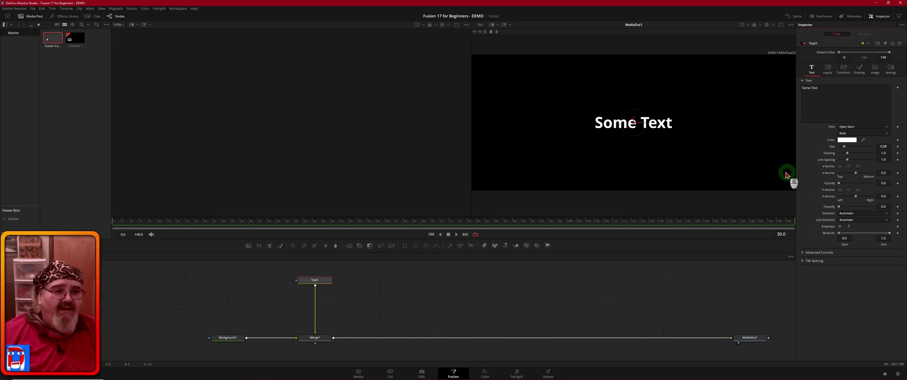
Set the Text1 font to Cooper Blk BT and its size to 0.085
{"action": "left_click", "coordinate": [864, 127]}
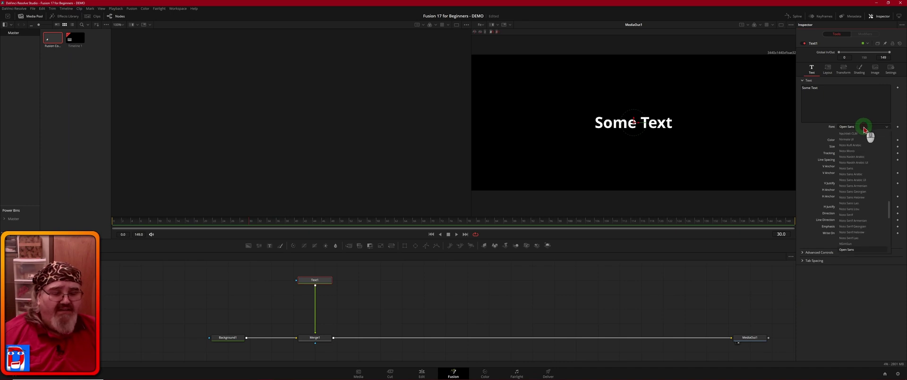
{"action": "scroll", "coordinate": [857, 142], "scroll_direction": "up", "scroll_amount": 10}
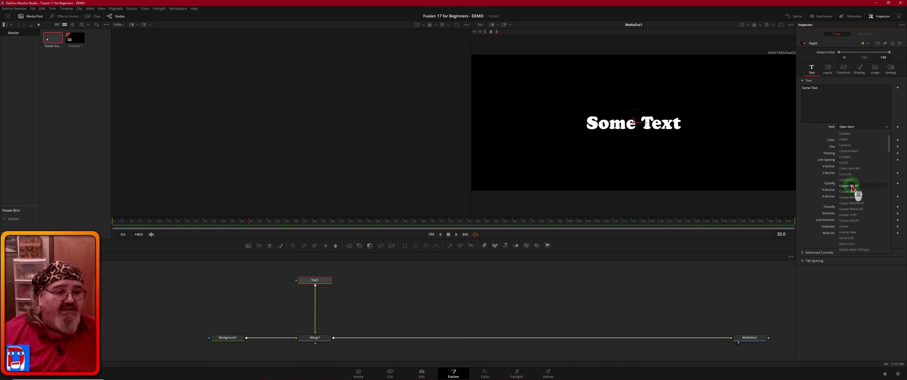
{"action": "left_click", "coordinate": [853, 187]}
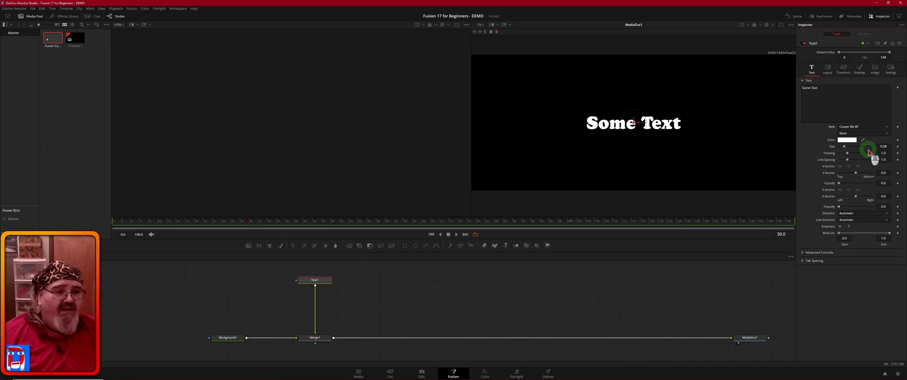
{"action": "left_click_drag", "start_coordinate": [888, 146], "coordinate": [895, 147]}
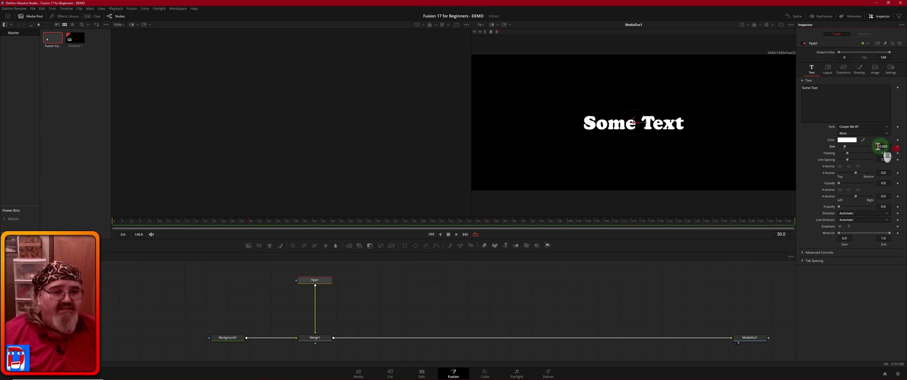
Change the text colour to the saved custom orange, #ffaa00
{"action": "left_click", "coordinate": [850, 140]}
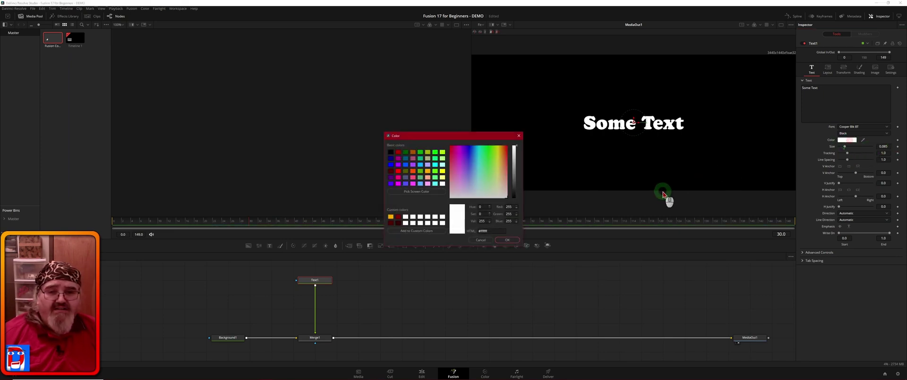
{"action": "left_click", "coordinate": [391, 217]}
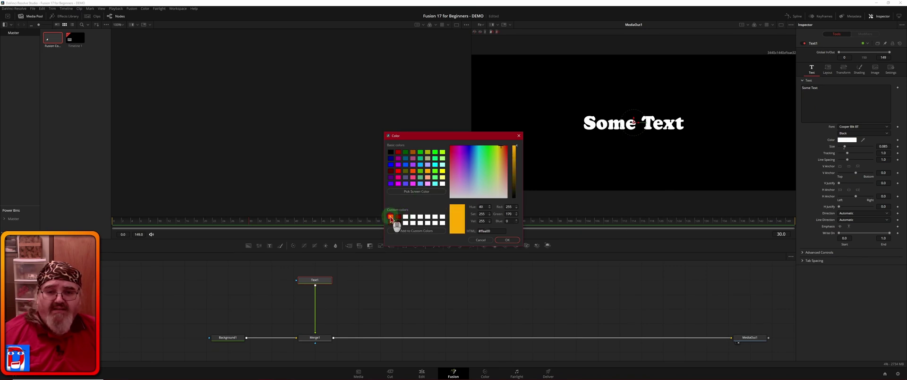
{"action": "left_click", "coordinate": [507, 240]}
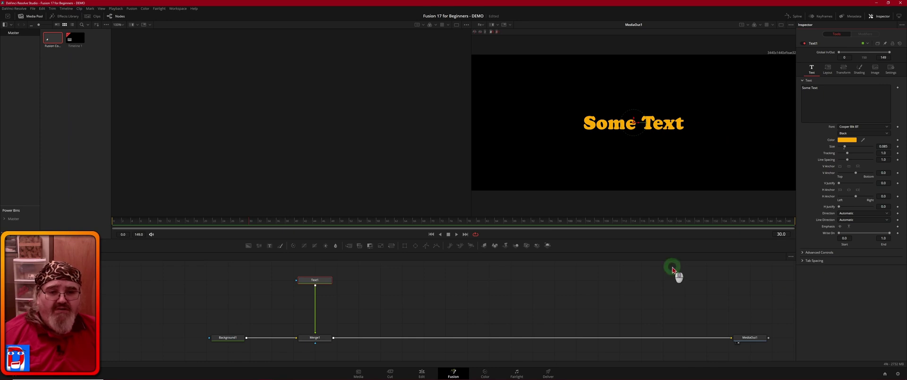
On the Edit page, move the Fusion composition clip to Video 2 and place a Four Color Gradient generator on Video 1 beneath it
{"action": "left_click", "coordinate": [228, 339]}
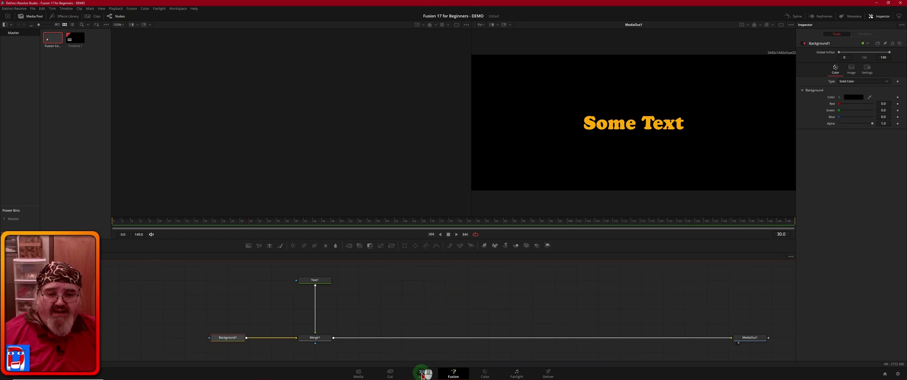
{"action": "left_click", "coordinate": [422, 374]}
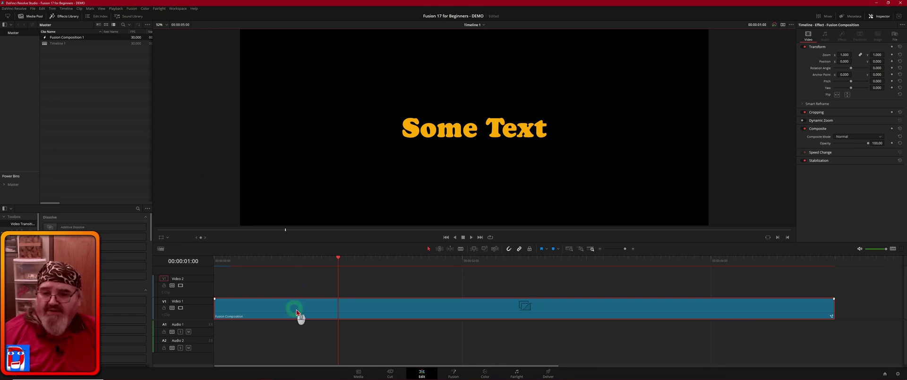
{"action": "left_click_drag", "start_coordinate": [295, 309], "coordinate": [292, 295]}
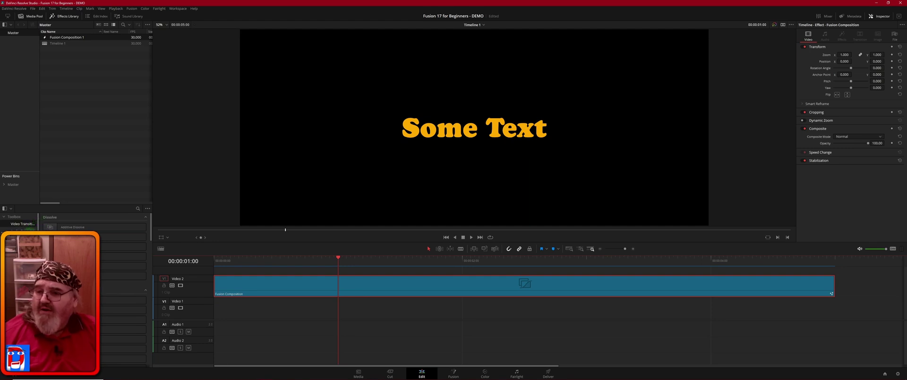
{"action": "left_click", "coordinate": [22, 245]}
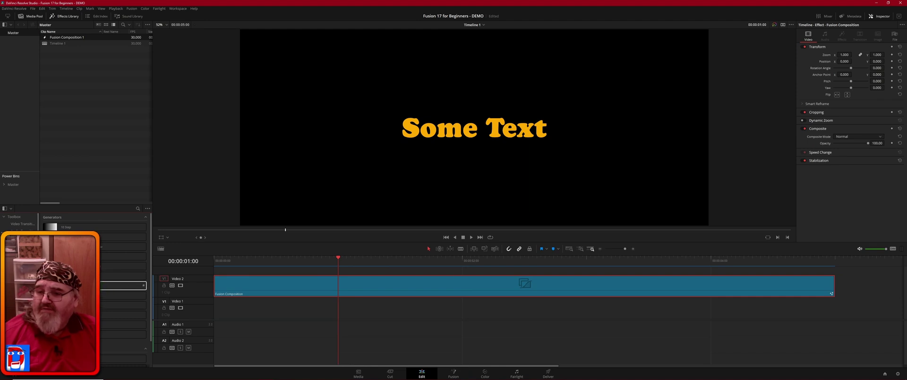
{"action": "left_click_drag", "start_coordinate": [122, 285], "coordinate": [218, 319]}
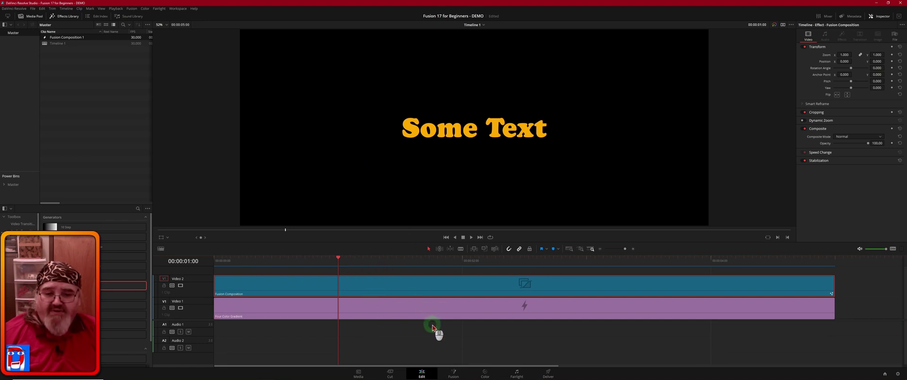
In Fusion, set Background1's alpha to 0 and check the text over the gradient on the Edit page
{"action": "left_click", "coordinate": [457, 374]}
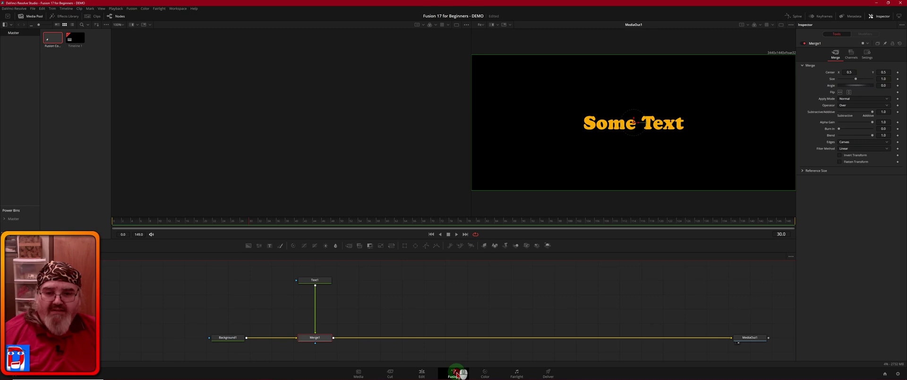
{"action": "left_click", "coordinate": [228, 338]}
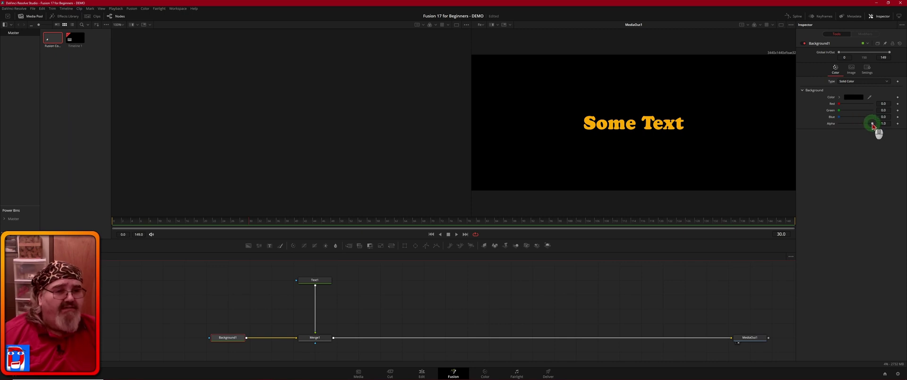
{"action": "left_click_drag", "start_coordinate": [872, 125], "coordinate": [819, 125]}
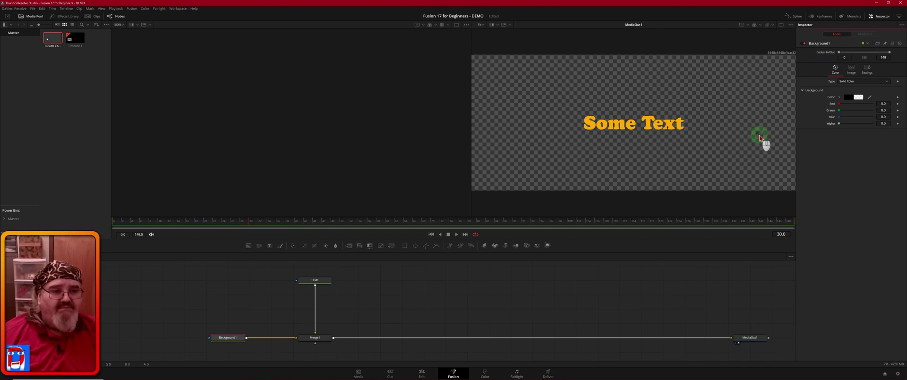
{"action": "left_click", "coordinate": [422, 372]}
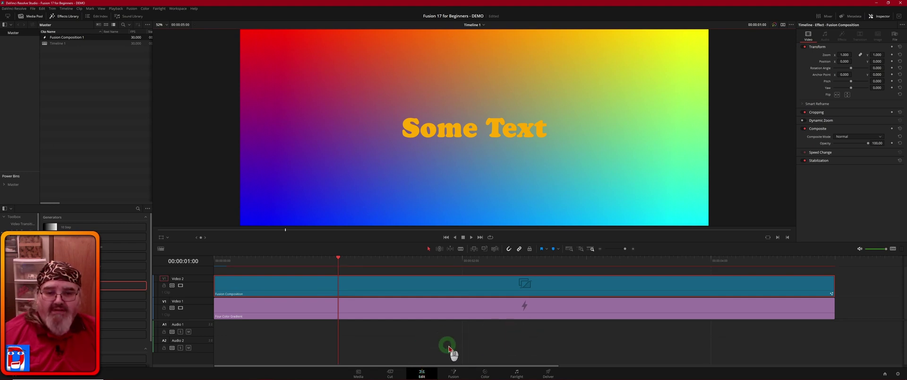
In Fusion, set Background1's alpha back to 1.0 and change its colour to dark red with a value of 0.465
{"action": "left_click", "coordinate": [455, 373]}
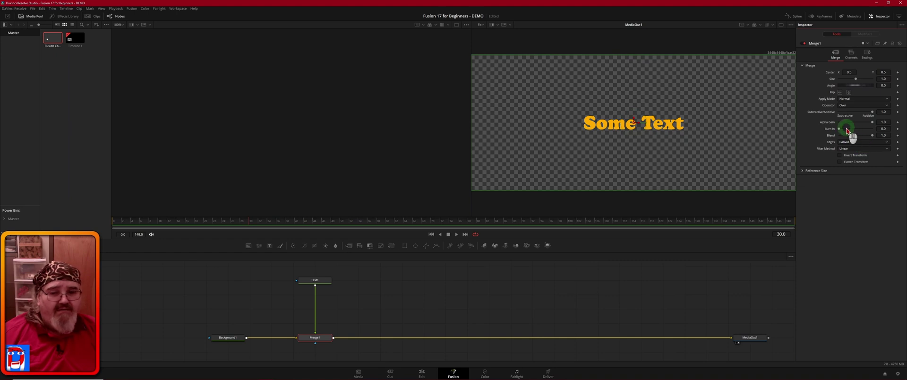
{"action": "left_click", "coordinate": [234, 338]}
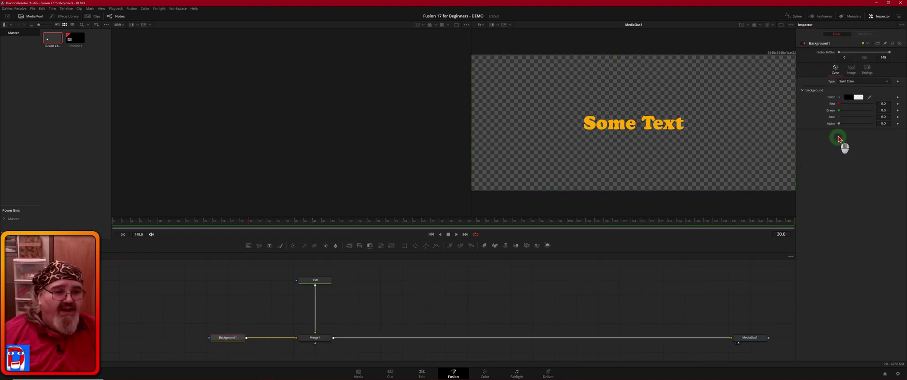
{"action": "left_click_drag", "start_coordinate": [839, 123], "coordinate": [885, 124]}
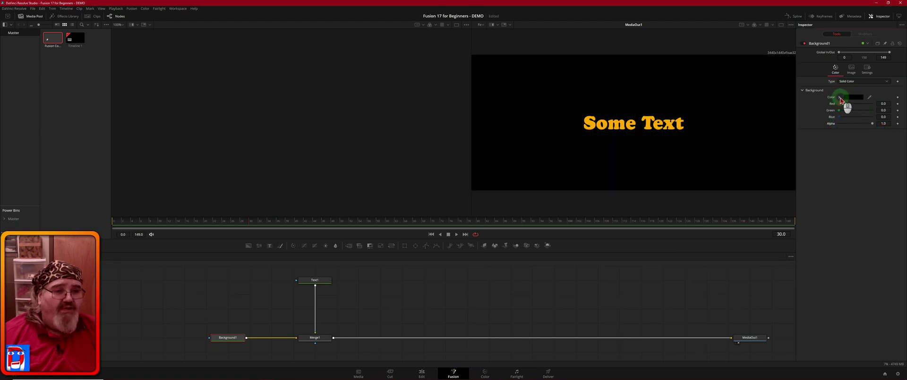
{"action": "left_click", "coordinate": [840, 97]}
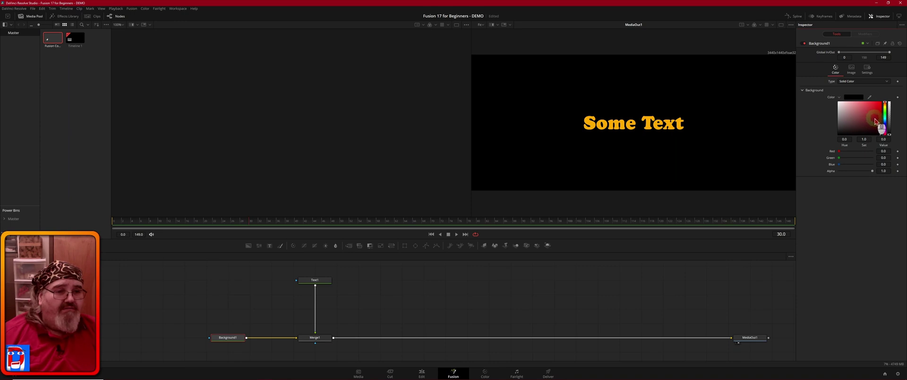
{"action": "left_click_drag", "start_coordinate": [875, 118], "coordinate": [879, 120]}
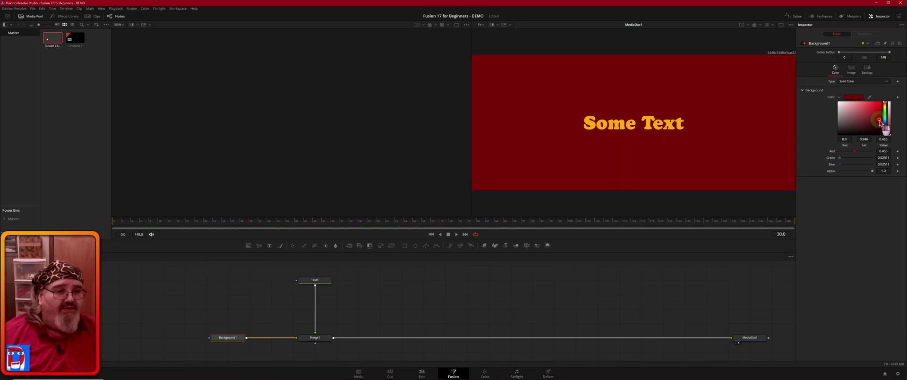
Try the Gradient type on Background1, and return it to Solid Color with black as its colour
{"action": "left_click", "coordinate": [887, 84]}
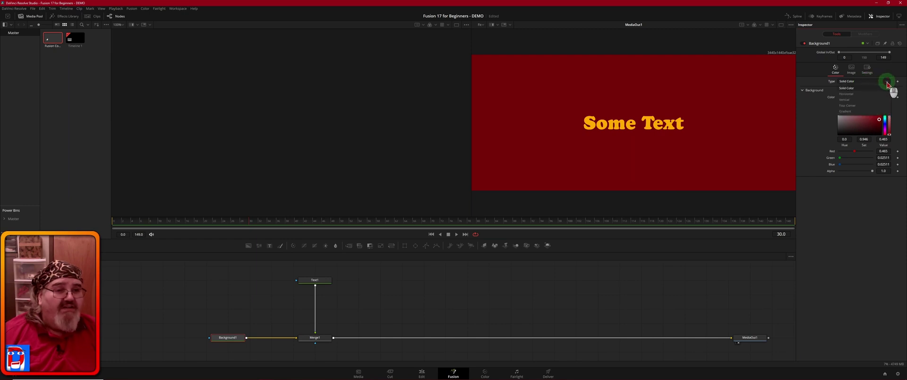
{"action": "left_click", "coordinate": [847, 110]}
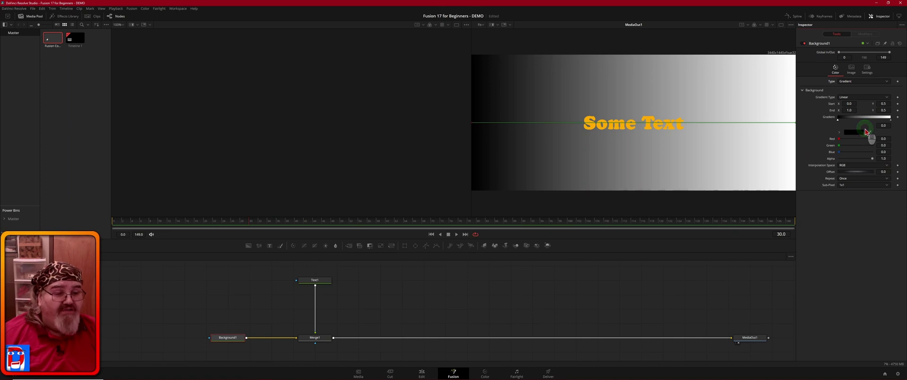
{"action": "left_click", "coordinate": [887, 82]}
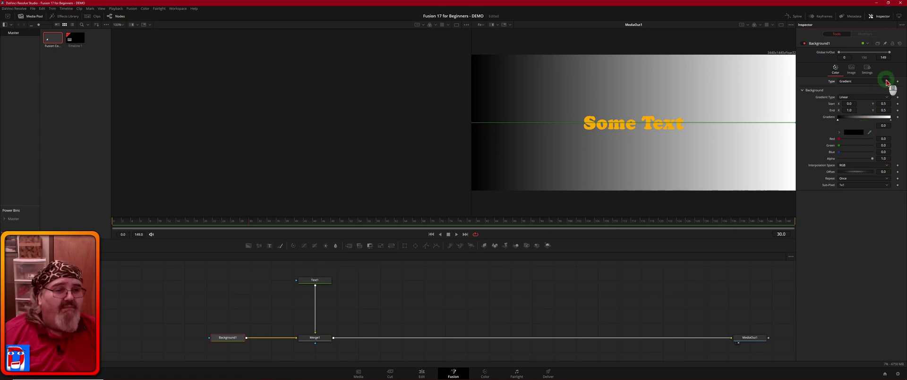
{"action": "left_click", "coordinate": [859, 89]}
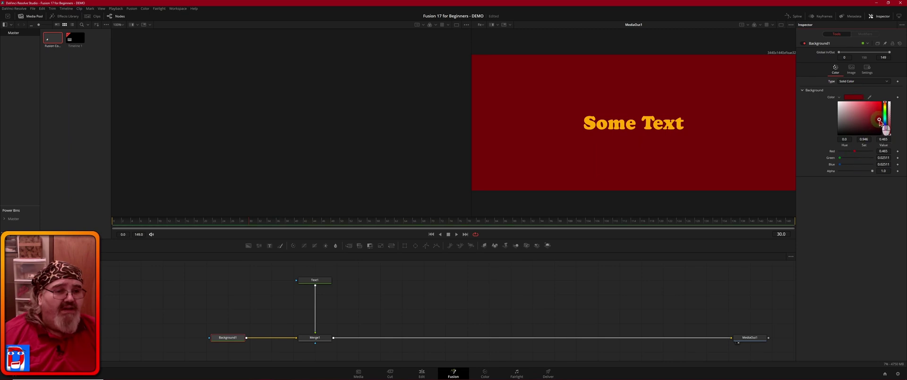
{"action": "left_click_drag", "start_coordinate": [879, 120], "coordinate": [834, 141]}
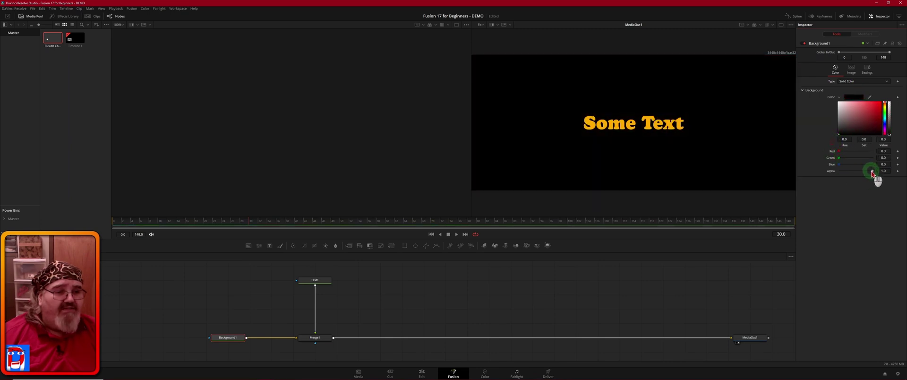
Set Background1's alpha to 0 and move Merge1 and Text1 closer to Background1 in the node graph
{"action": "left_click_drag", "start_coordinate": [872, 171], "coordinate": [816, 174]}
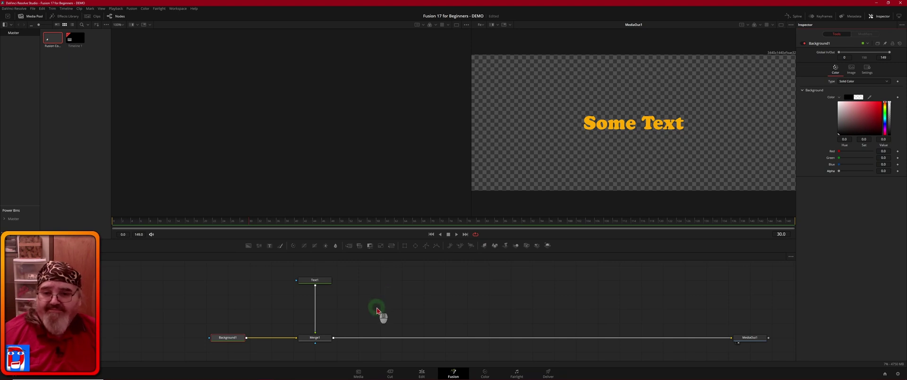
{"action": "left_click_drag", "start_coordinate": [336, 351], "coordinate": [278, 317]}
{"action": "left_click", "coordinate": [316, 287]}
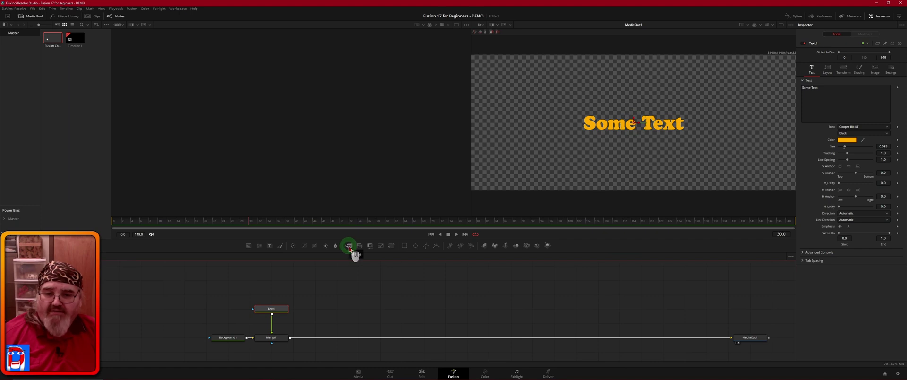
Add a second, unconnected Merge node in the empty area above the main node chain
{"action": "left_click_drag", "start_coordinate": [348, 249], "coordinate": [352, 297]}
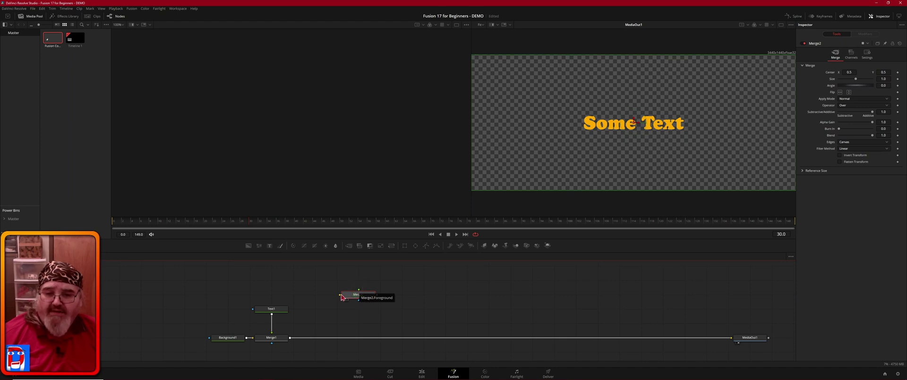
{"action": "left_click", "coordinate": [340, 296]}
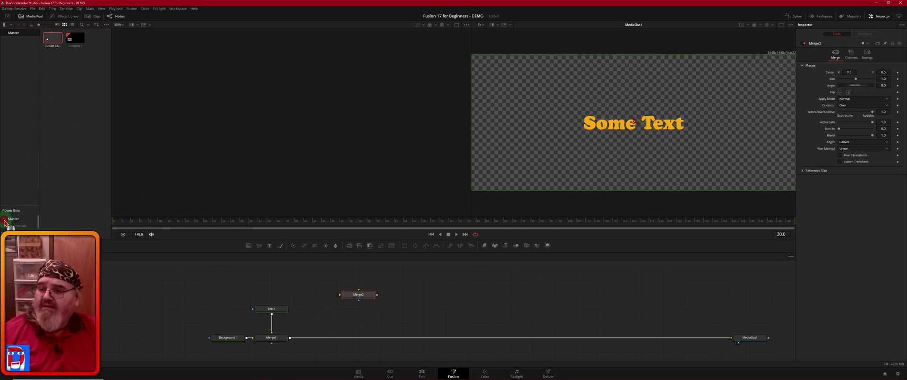
Bring the FuzeeDee icon image from the FD power bin into the node graph, above Text1
{"action": "scroll", "coordinate": [27, 221], "scroll_direction": "down", "scroll_amount": 2}
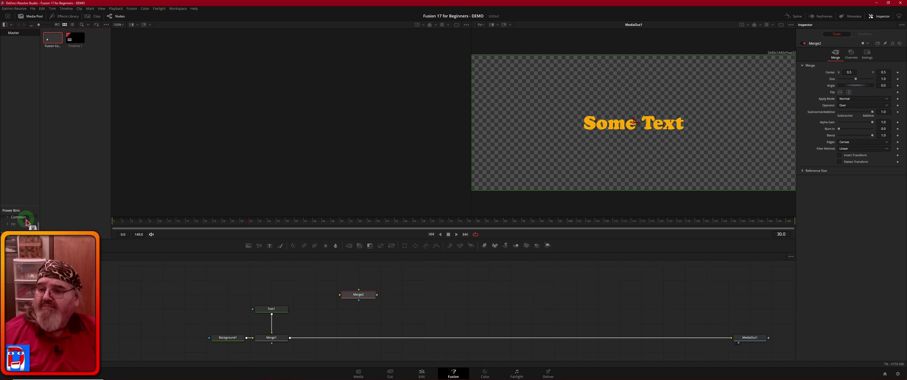
{"action": "left_click", "coordinate": [15, 224]}
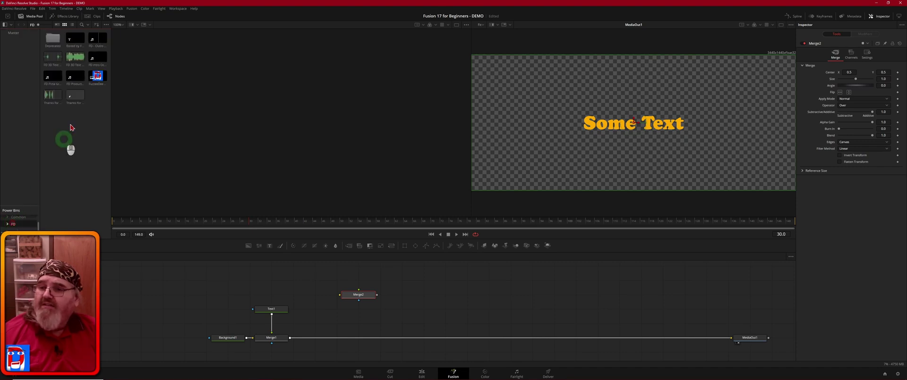
{"action": "left_click", "coordinate": [97, 79]}
{"action": "left_click_drag", "start_coordinate": [97, 78], "coordinate": [303, 293]}
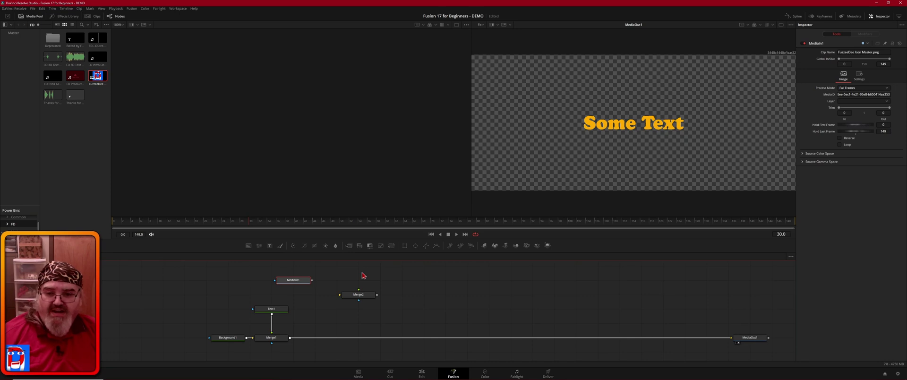
{"action": "mouse_move", "coordinate": [325, 278]}
{"action": "left_mouse_down"}
{"action": "mouse_move", "coordinate": [349, 279]}
{"action": "mouse_move", "coordinate": [319, 273]}
{"action": "left_mouse_up"}
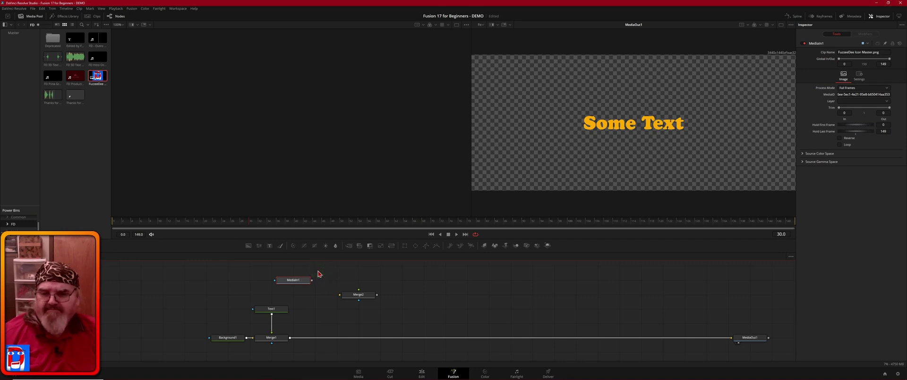
Rename the icon's MediaIn1 node as Logo
{"action": "left_click", "coordinate": [297, 281]}
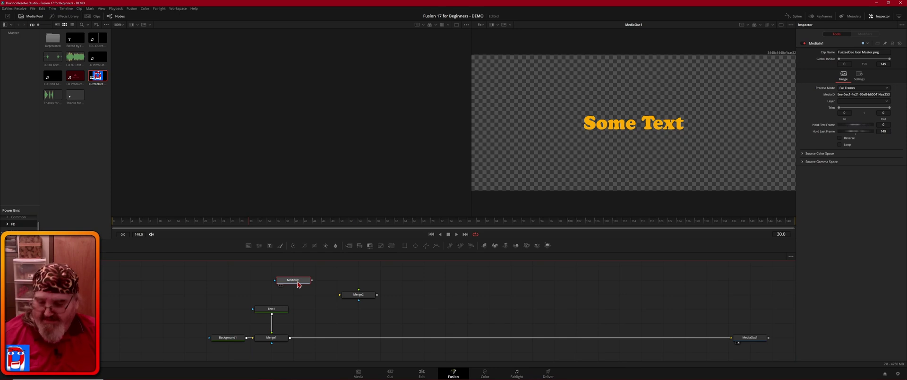
{"action": "key", "text": "F2"}
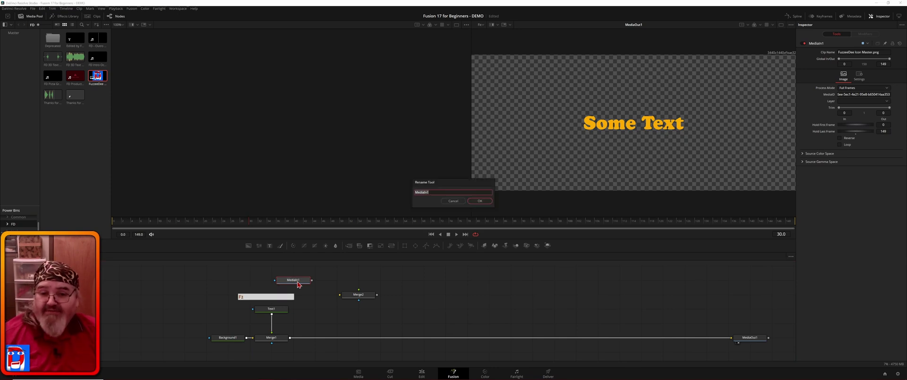
{"action": "key", "text": "shift"}
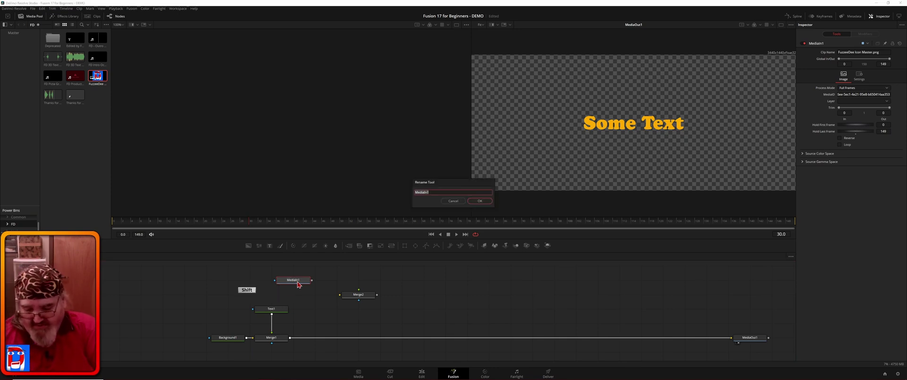
{"action": "type", "text": "Logo"}
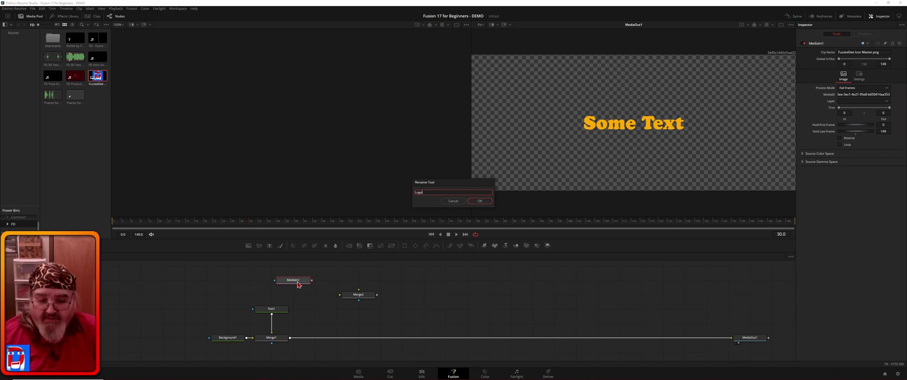
{"action": "key", "text": "Return"}
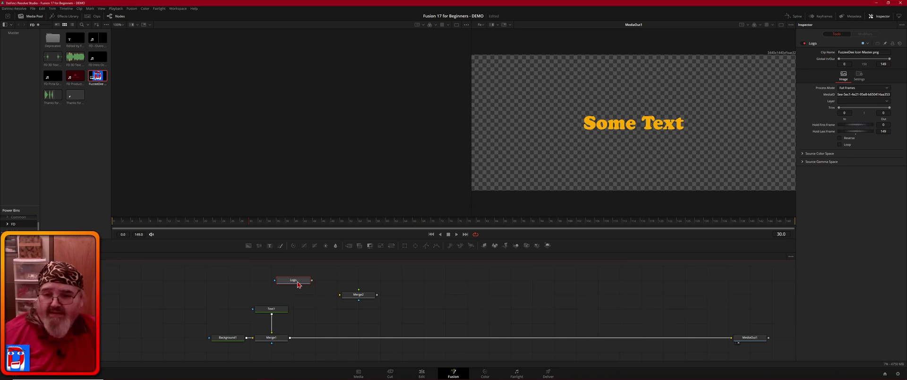
Connect Logo's output to Merge1's output to add a new Merge node, and place Logo directly above it
{"action": "left_click", "coordinate": [313, 281]}
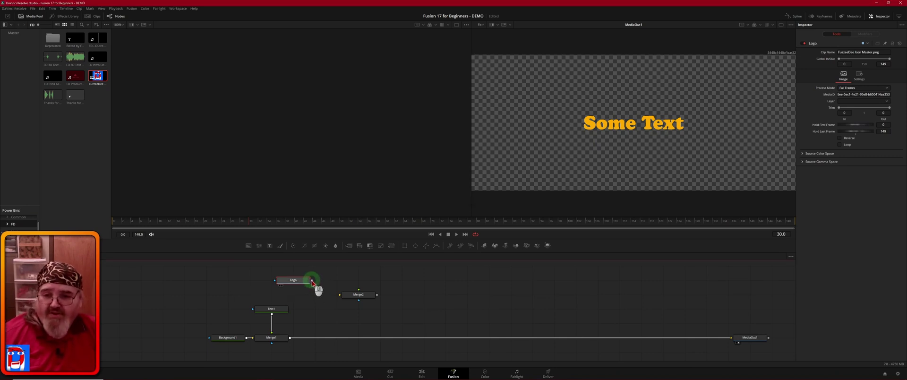
{"action": "left_click_drag", "start_coordinate": [312, 282], "coordinate": [291, 340]}
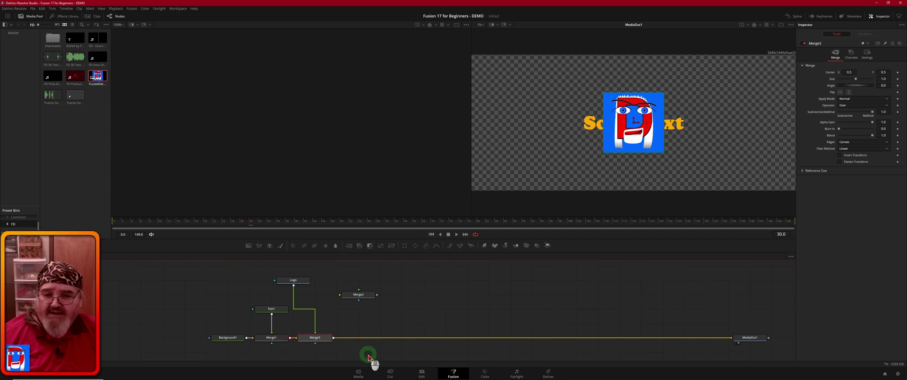
{"action": "left_click", "coordinate": [297, 281]}
{"action": "left_click_drag", "start_coordinate": [297, 282], "coordinate": [323, 308]}
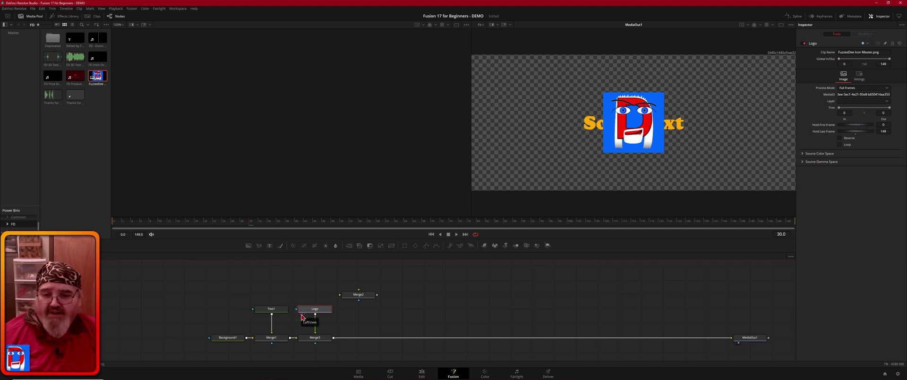
Toggle the Logo node in the first viewer, leave it displayed, and move the node further above Merge3
{"action": "left_click", "coordinate": [302, 315]}
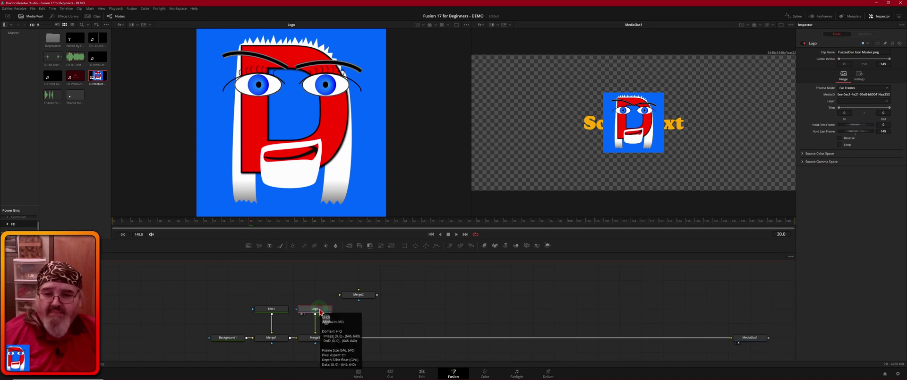
{"action": "left_click", "coordinate": [302, 315]}
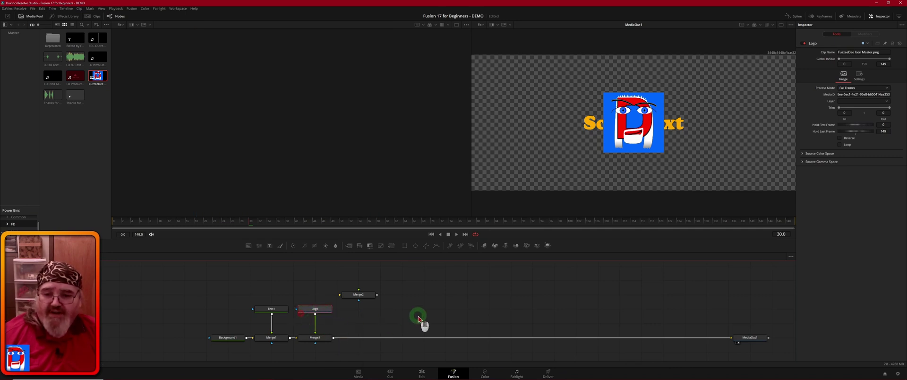
{"action": "key", "text": "1"}
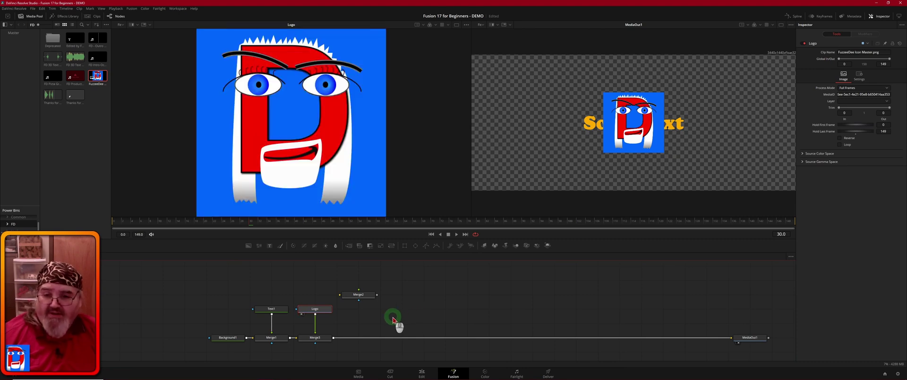
{"action": "key", "text": "1"}
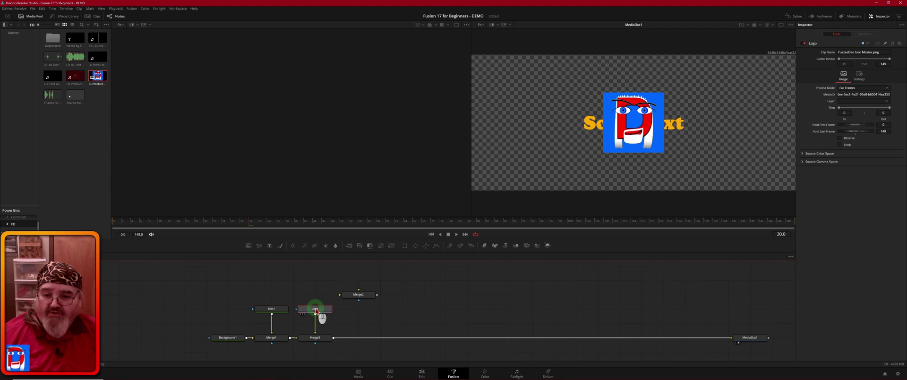
{"action": "left_click_drag", "start_coordinate": [316, 310], "coordinate": [308, 147]}
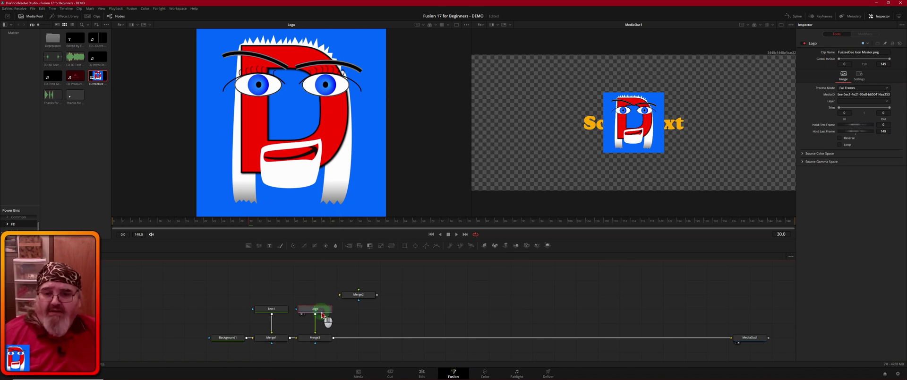
{"action": "mouse_move", "coordinate": [321, 314]}
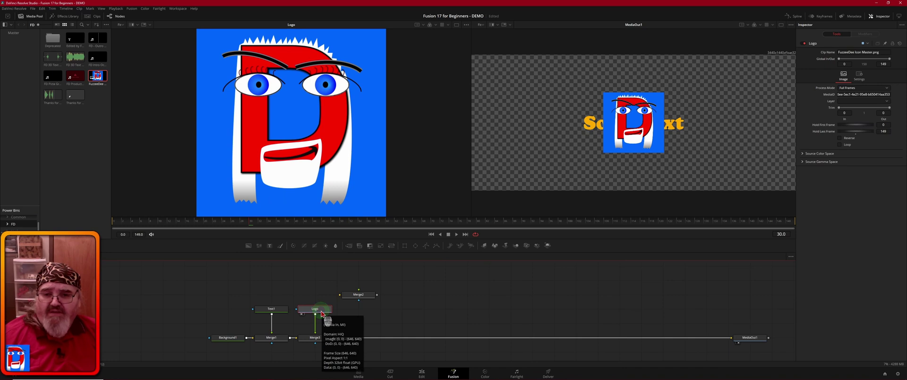
{"action": "left_click_drag", "start_coordinate": [321, 314], "coordinate": [321, 295]}
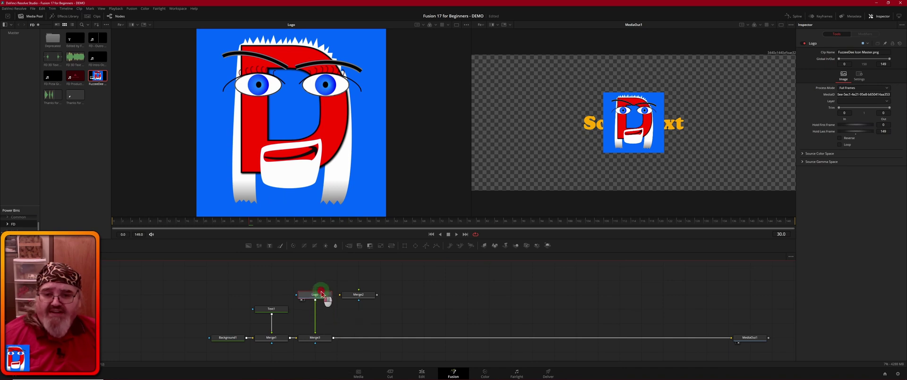
Reposition the logo beside the text by setting Merge3's center to X 0.22 and Y 0.494
{"action": "left_click", "coordinate": [318, 340]}
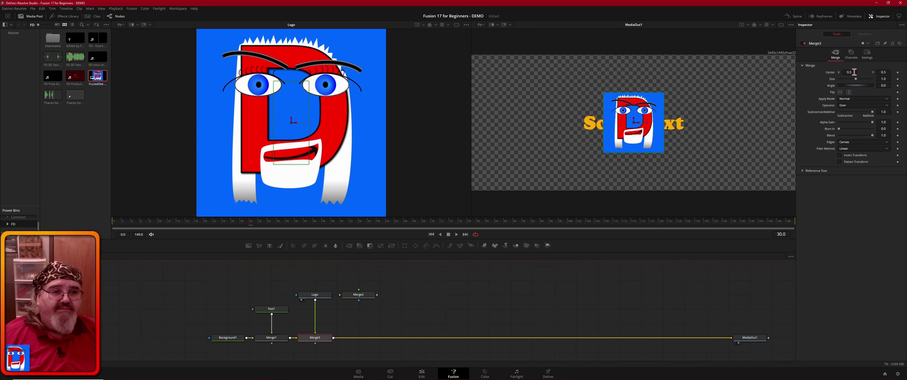
{"action": "left_click_drag", "start_coordinate": [855, 72], "coordinate": [787, 85]}
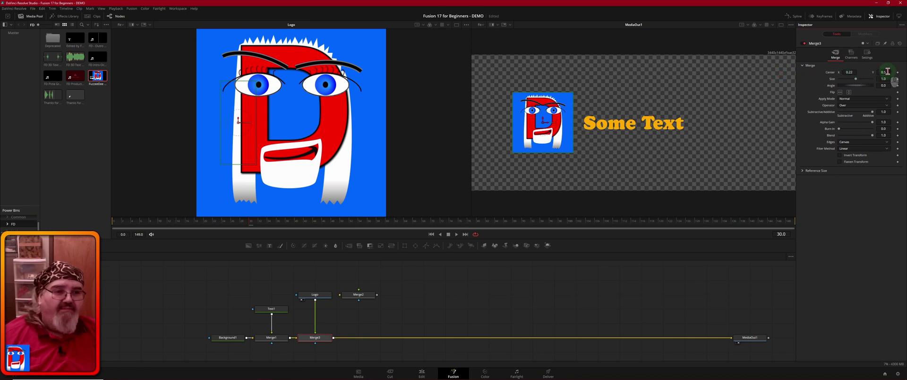
{"action": "mouse_move", "coordinate": [887, 71]}
{"action": "left_mouse_down"}
{"action": "mouse_move", "coordinate": [827, 85]}
{"action": "mouse_move", "coordinate": [886, 89]}
{"action": "mouse_move", "coordinate": [886, 78]}
{"action": "left_mouse_up"}
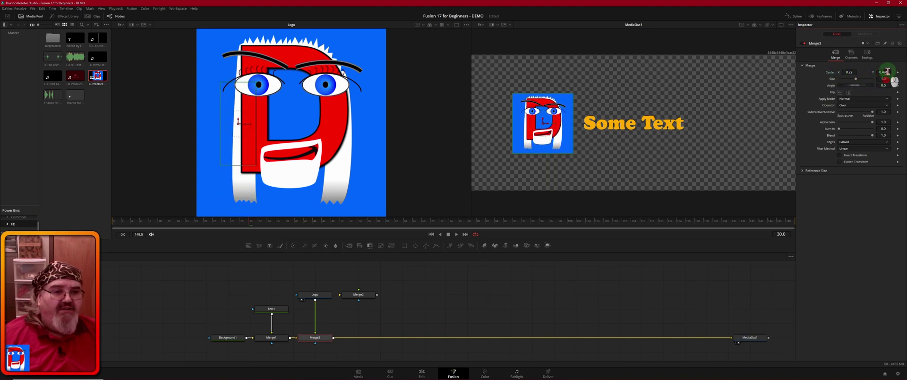
Try the horizontal flip, vertical flip and blend adjustment on Merge3, returning each to its original setting
{"action": "left_click", "coordinate": [840, 92]}
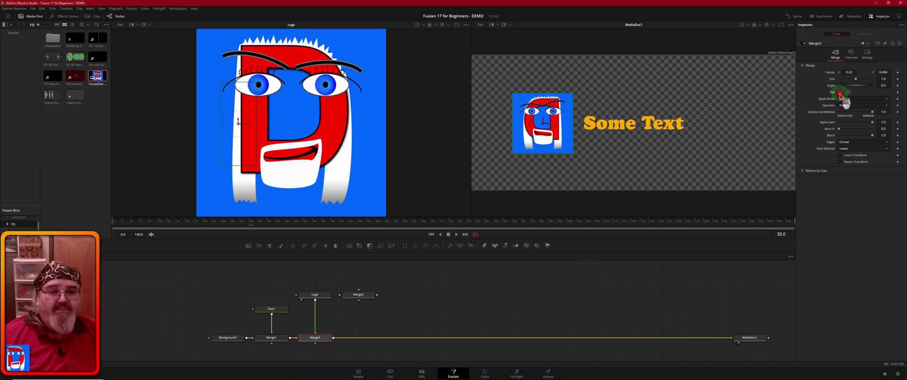
{"action": "left_click", "coordinate": [840, 92]}
{"action": "left_click", "coordinate": [849, 92]}
{"action": "left_click", "coordinate": [850, 93]}
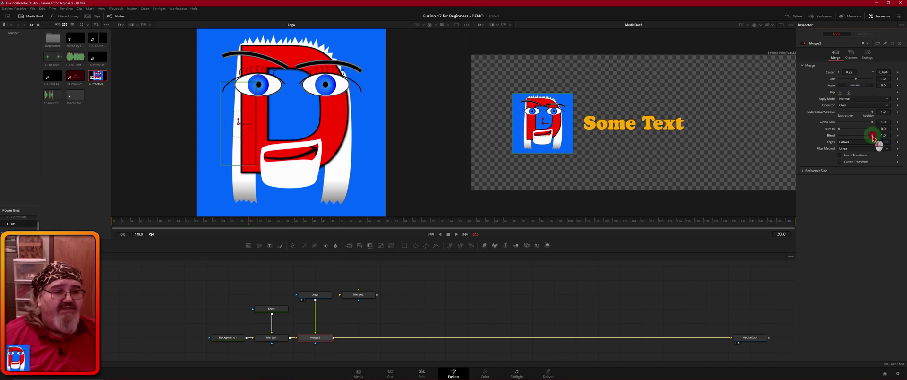
{"action": "mouse_move", "coordinate": [873, 137]}
{"action": "left_mouse_down"}
{"action": "mouse_move", "coordinate": [843, 137]}
{"action": "mouse_move", "coordinate": [881, 136]}
{"action": "left_mouse_up"}
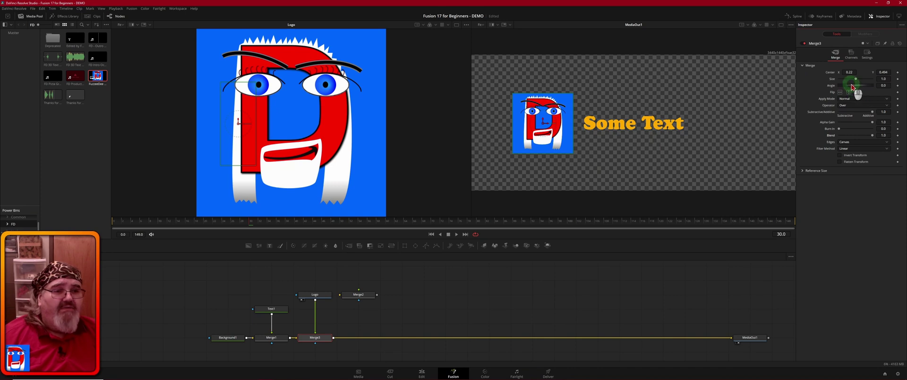
Rotate the logo by setting Merge3's angle to 10.4
{"action": "mouse_move", "coordinate": [853, 86]}
{"action": "left_mouse_down"}
{"action": "mouse_move", "coordinate": [845, 89]}
{"action": "mouse_move", "coordinate": [853, 90]}
{"action": "left_mouse_up"}
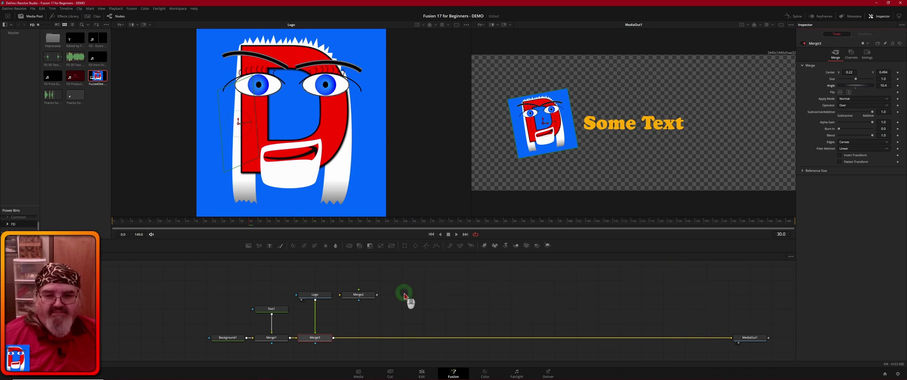
Move the unconnected Merge2 node further away from Logo and set its size to 0.28
{"action": "left_click_drag", "start_coordinate": [365, 294], "coordinate": [478, 294]}
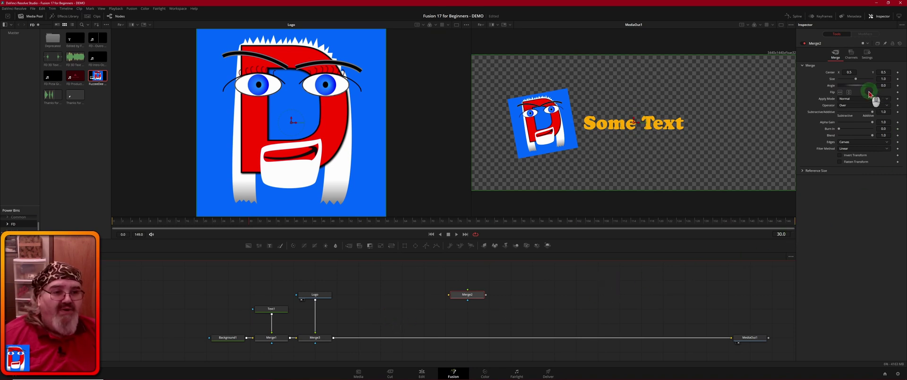
{"action": "left_click", "coordinate": [861, 80]}
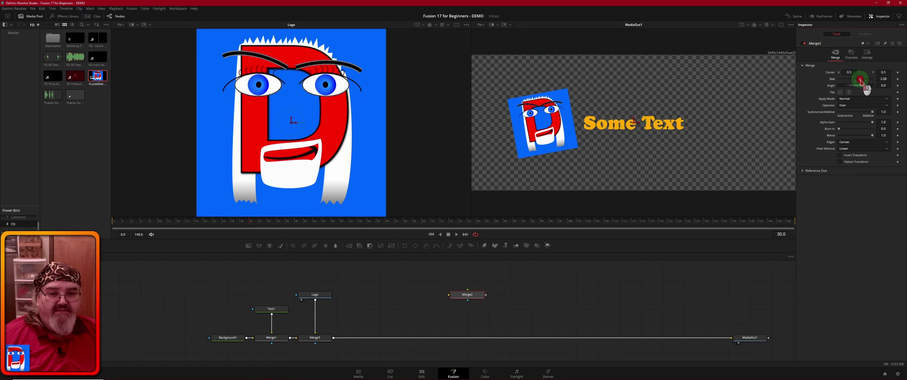
{"action": "mouse_move", "coordinate": [860, 81]}
{"action": "left_mouse_down"}
{"action": "mouse_move", "coordinate": [869, 80]}
{"action": "mouse_move", "coordinate": [843, 80]}
{"action": "left_mouse_up"}
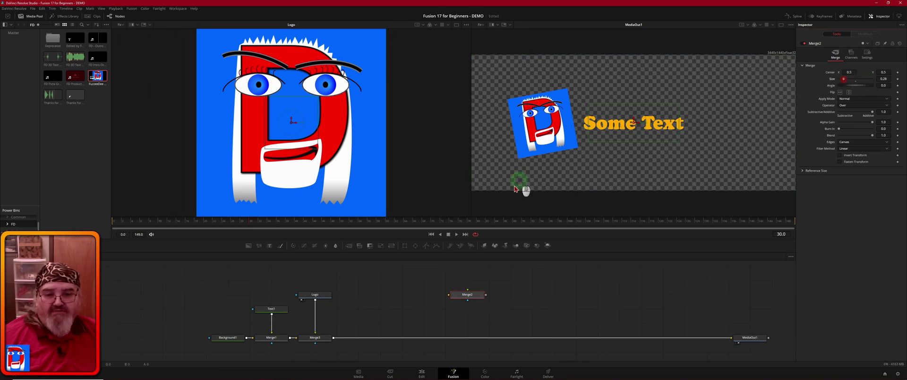
Inspect the Logo node's settings and the Merge3 node that composites it
{"action": "left_click", "coordinate": [315, 294]}
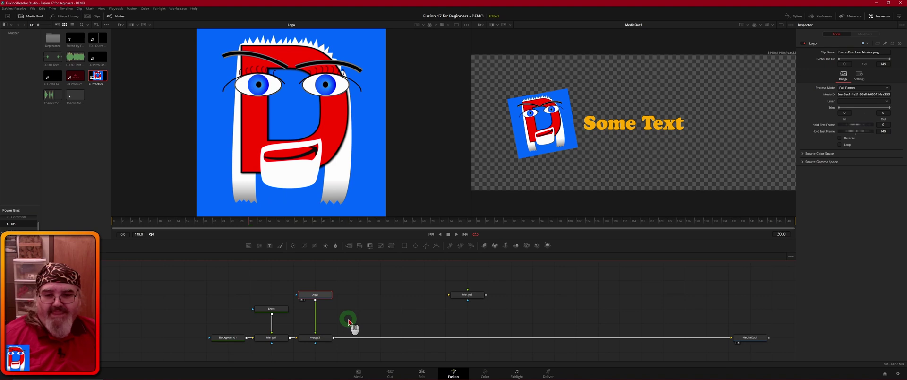
{"action": "left_click", "coordinate": [316, 337]}
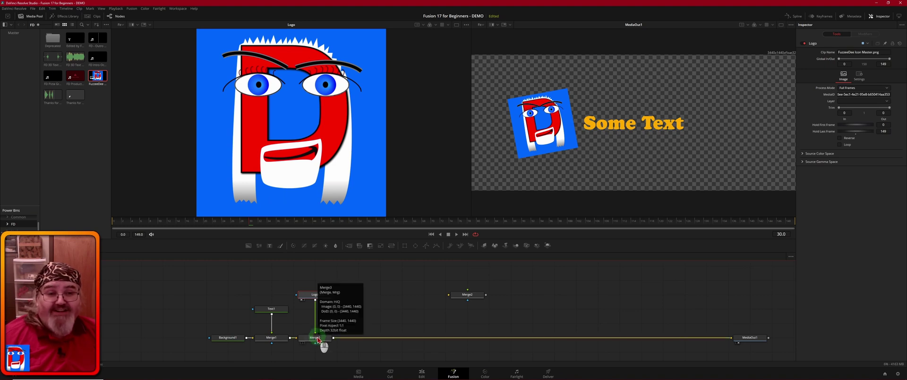
Try a smaller size of 0.92 on Merge3, and reset its center, size and angle to their defaults
{"action": "left_click", "coordinate": [316, 337]}
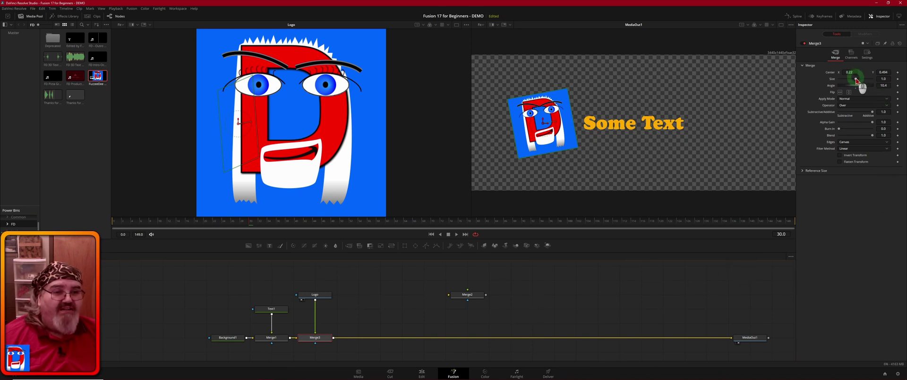
{"action": "left_click_drag", "start_coordinate": [856, 81], "coordinate": [855, 82]}
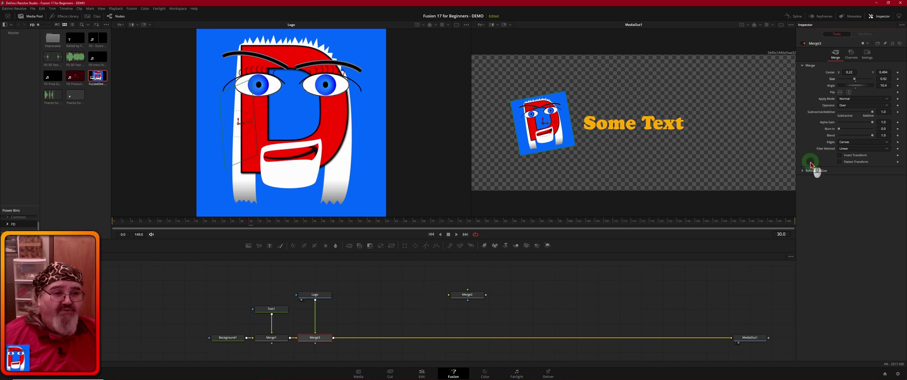
{"action": "double_click", "coordinate": [830, 73]}
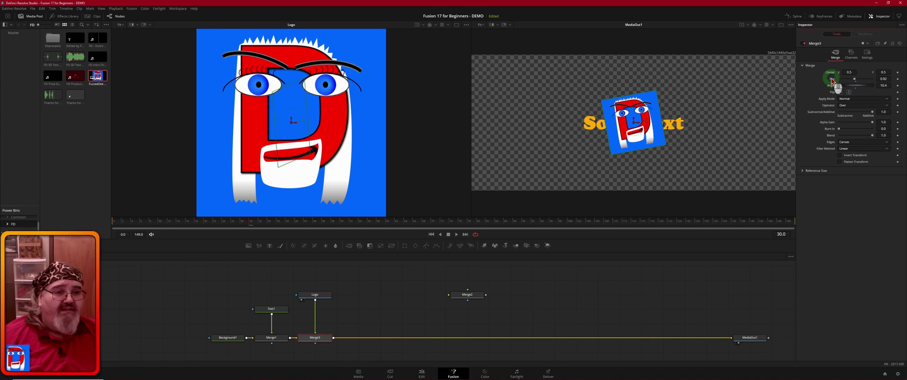
{"action": "double_click", "coordinate": [832, 79]}
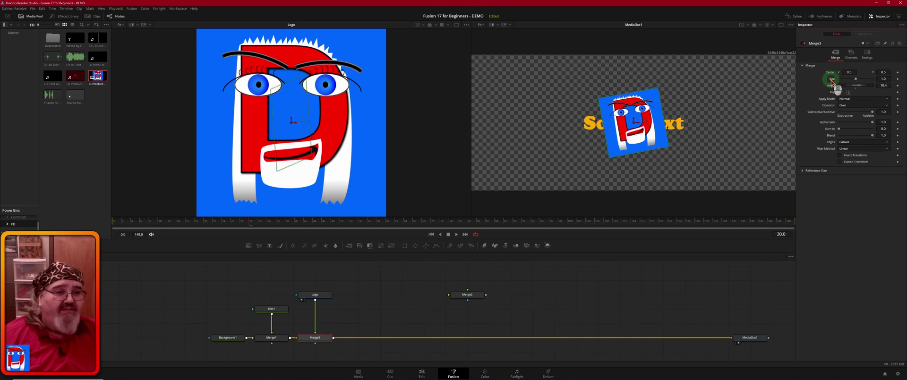
{"action": "double_click", "coordinate": [831, 86]}
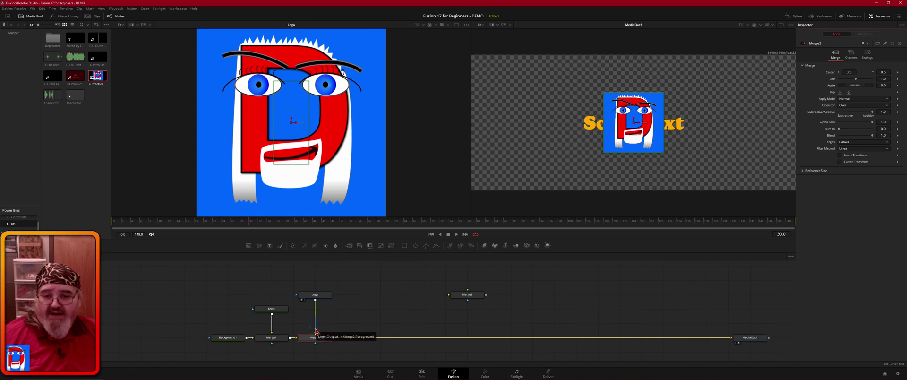
Disconnect Logo from Merge3, insert a Transform node between them, and line it up directly beneath Logo
{"action": "left_click_drag", "start_coordinate": [316, 332], "coordinate": [315, 321]}
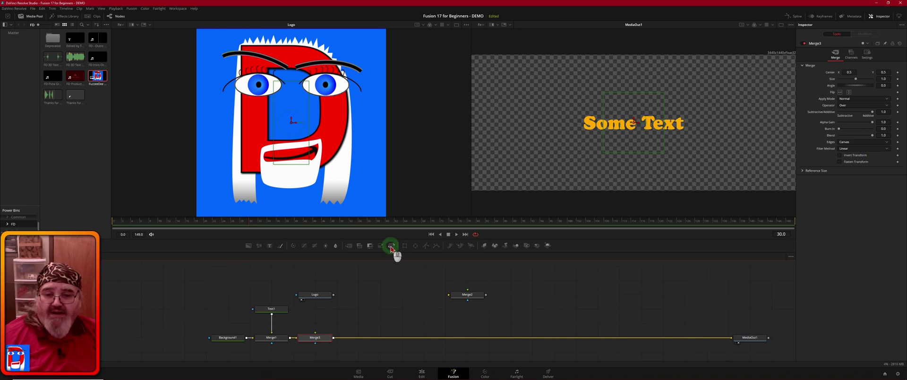
{"action": "left_click_drag", "start_coordinate": [390, 248], "coordinate": [364, 305]}
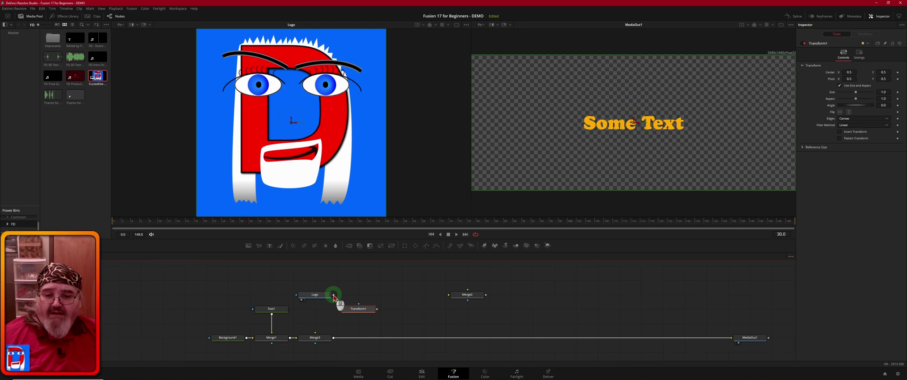
{"action": "left_click_drag", "start_coordinate": [333, 296], "coordinate": [315, 332]}
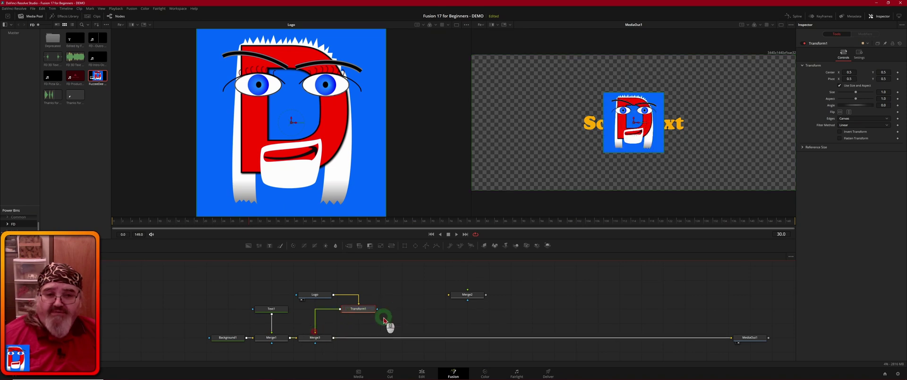
{"action": "left_click_drag", "start_coordinate": [362, 312], "coordinate": [322, 314]}
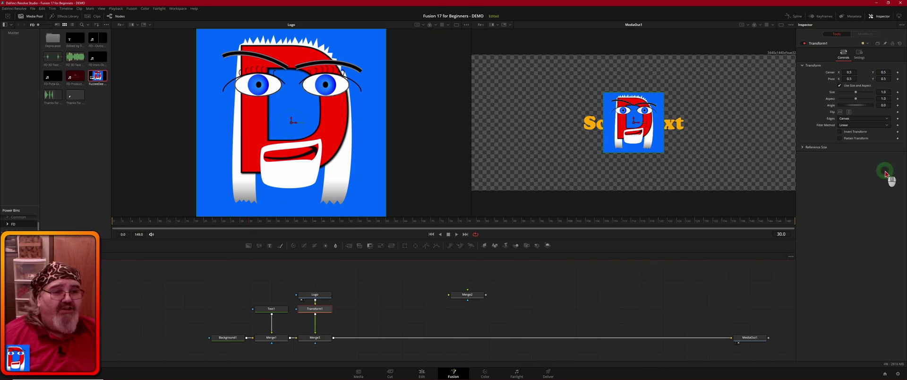
Look over Transform1's general settings and shift the logo beside the text by setting its Center X to -0.95
{"action": "left_click", "coordinate": [859, 55]}
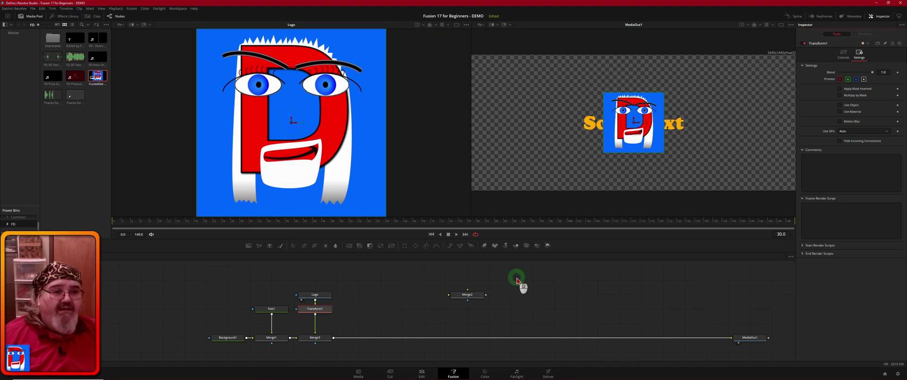
{"action": "left_click", "coordinate": [843, 54]}
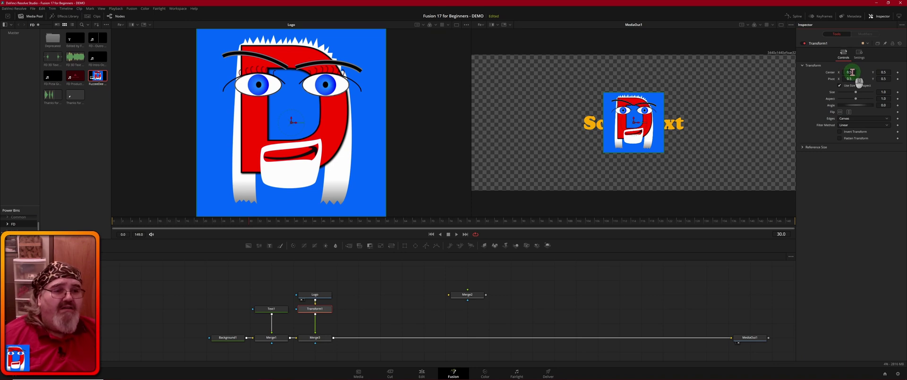
{"action": "left_click_drag", "start_coordinate": [852, 72], "coordinate": [469, 83]}
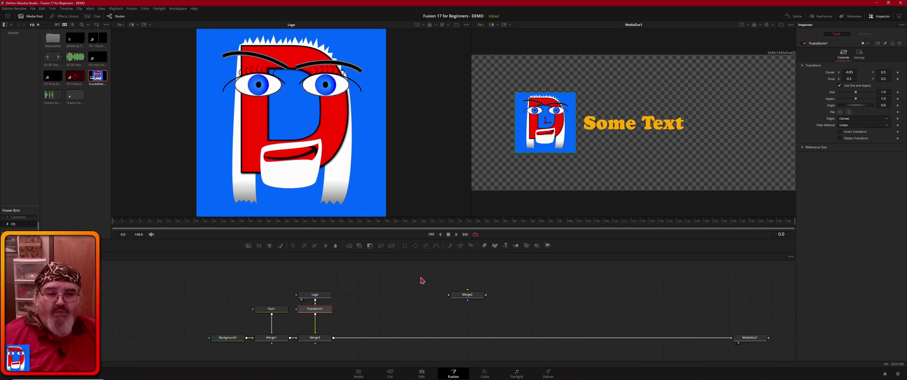
Add a keyframe for Transform1's size of 1.0 at frame 30
{"action": "left_click", "coordinate": [370, 246]}
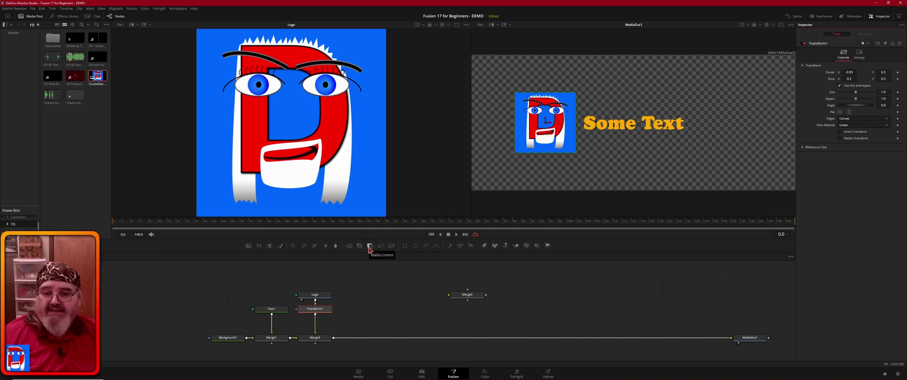
{"action": "left_click", "coordinate": [249, 223]}
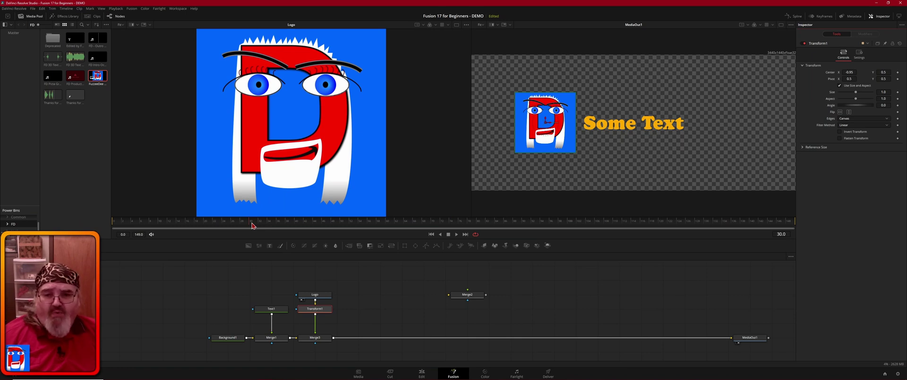
{"action": "left_click", "coordinate": [113, 222]}
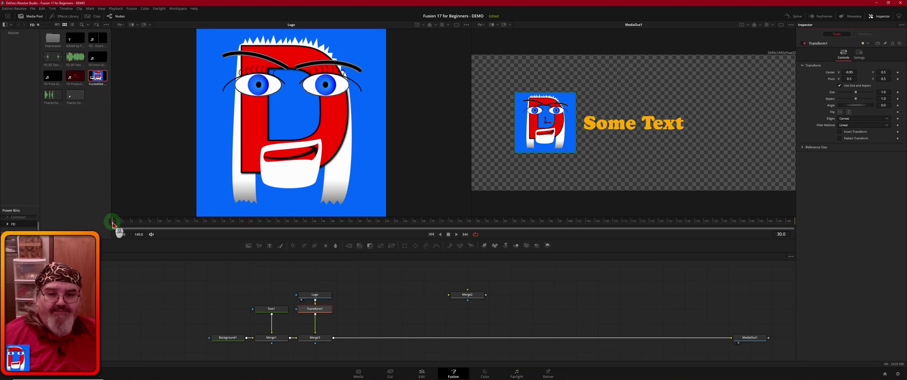
{"action": "left_click", "coordinate": [251, 223]}
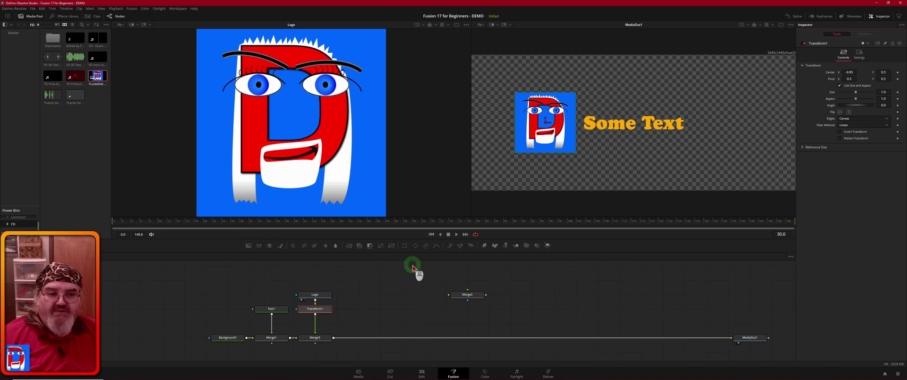
{"action": "left_click", "coordinate": [897, 93]}
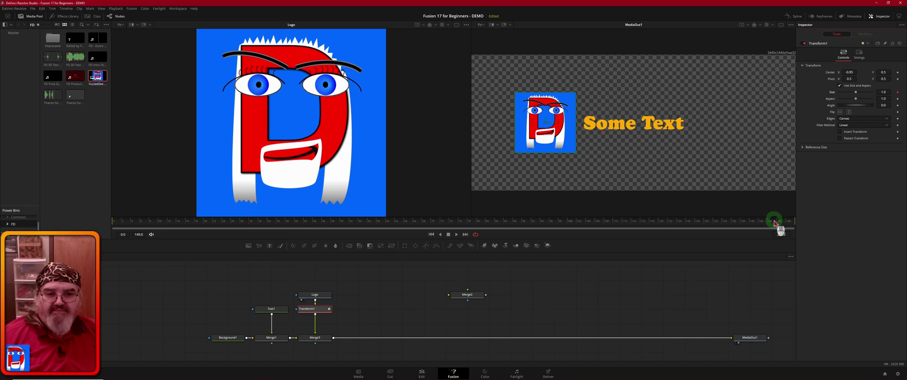
{"action": "left_click", "coordinate": [251, 222]}
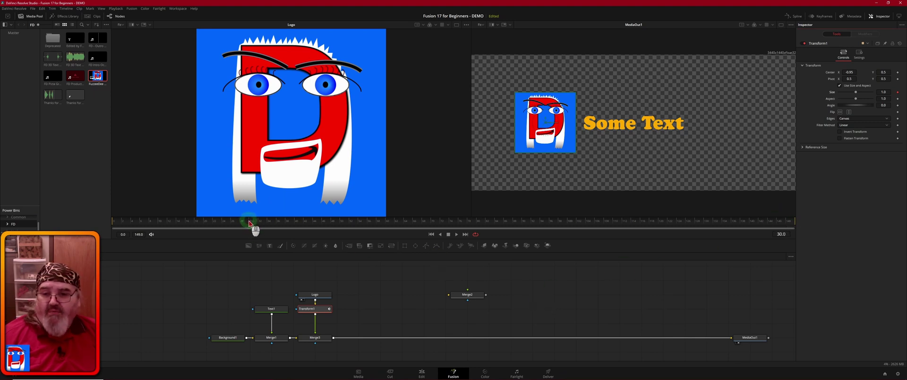
Keyframe Transform1's size at 0.0 on frame 0 so the logo grows from nothing
{"action": "left_click_drag", "start_coordinate": [249, 222], "coordinate": [105, 222]}
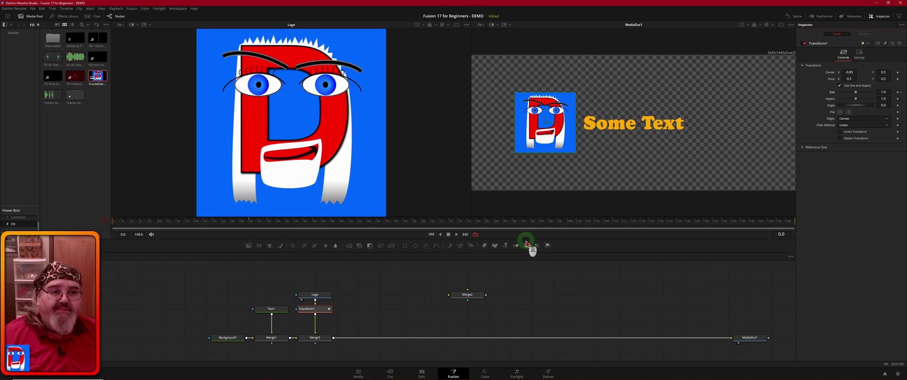
{"action": "left_click", "coordinate": [898, 94]}
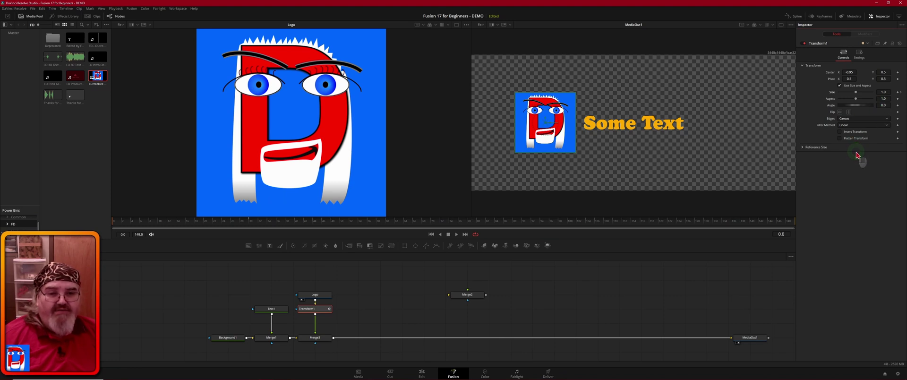
{"action": "left_click", "coordinate": [856, 92]}
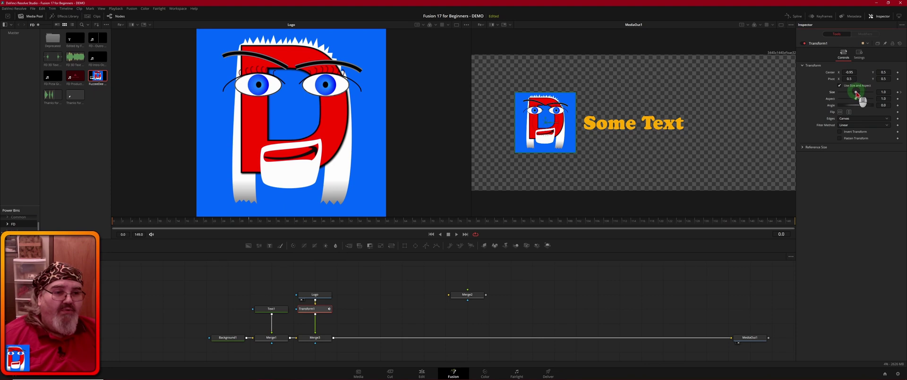
{"action": "left_click_drag", "start_coordinate": [856, 93], "coordinate": [813, 93]}
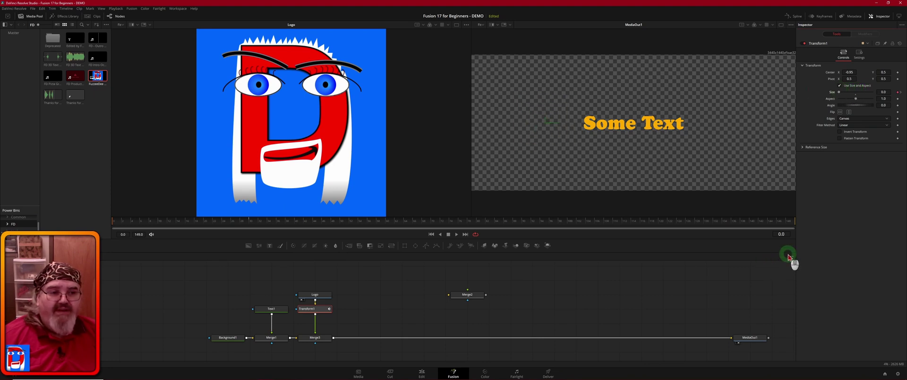
{"action": "left_click", "coordinate": [896, 92]}
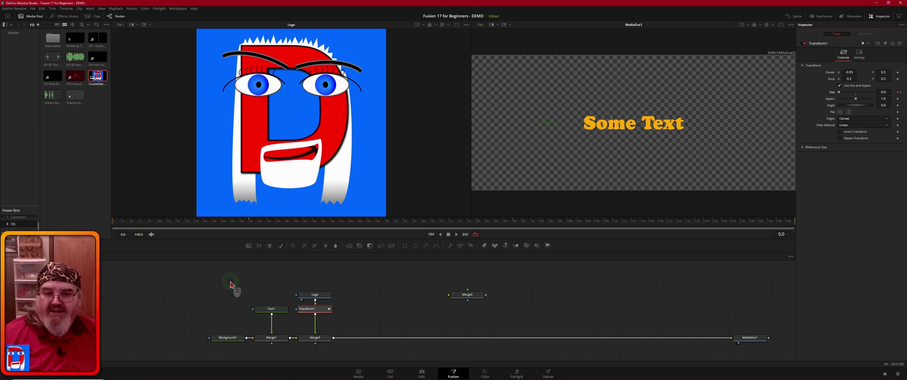
Play the logo's size animation from the start and scrub back through it to frame 20
{"action": "key", "text": "space"}
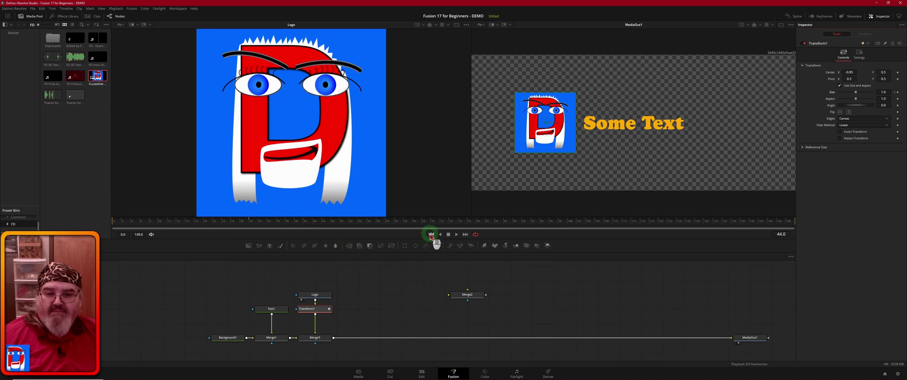
{"action": "left_click", "coordinate": [430, 234]}
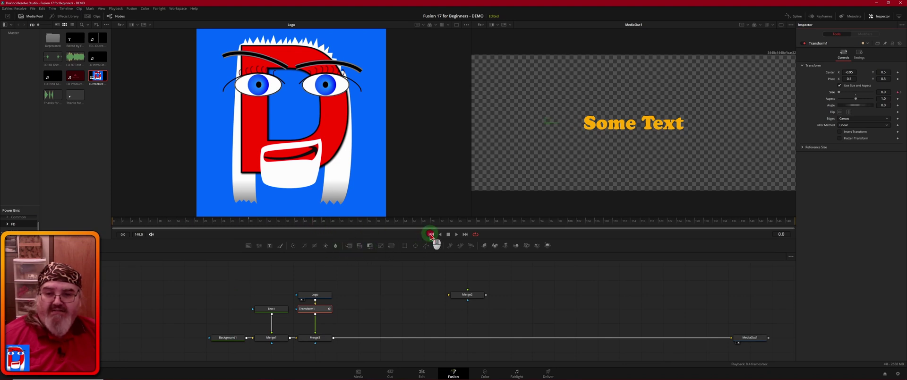
{"action": "key", "text": "space"}
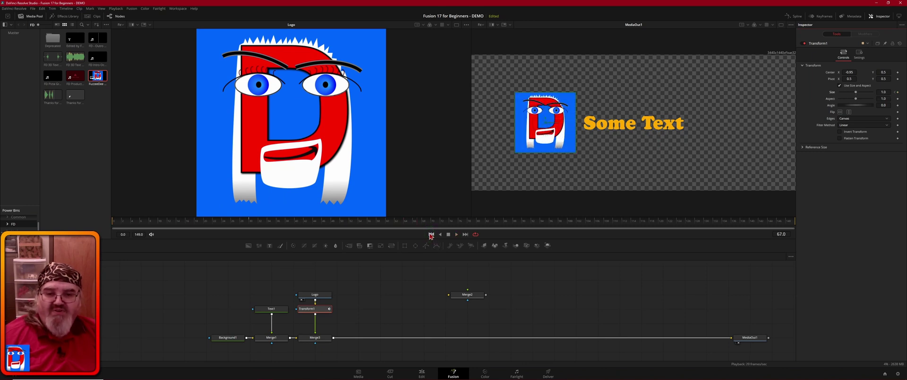
{"action": "left_click", "coordinate": [418, 222]}
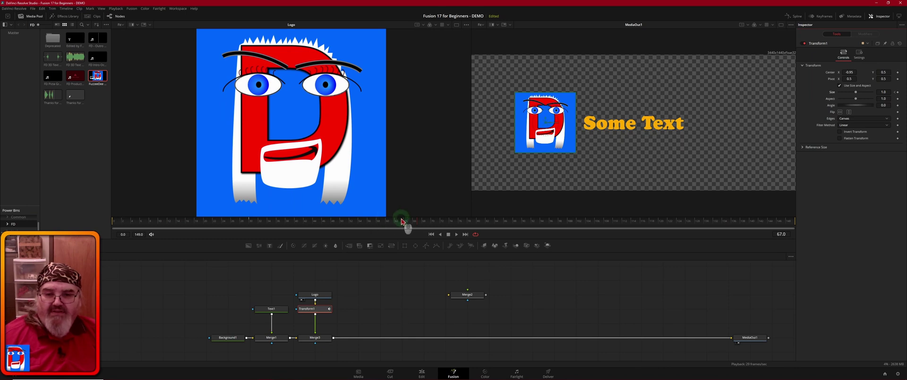
{"action": "left_click_drag", "start_coordinate": [417, 224], "coordinate": [204, 220]}
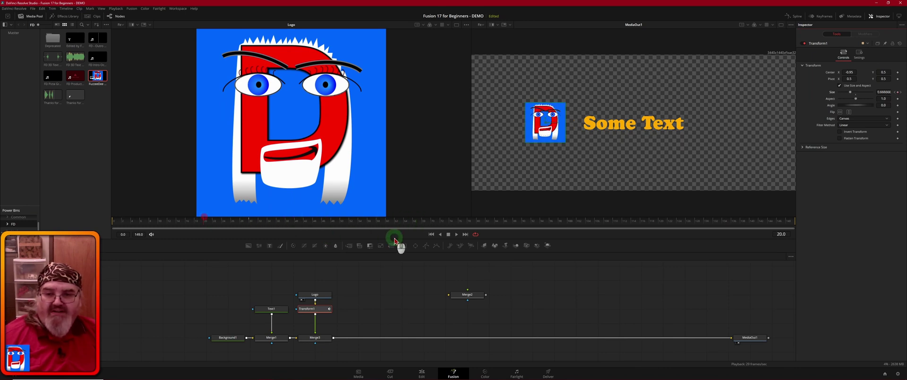
Open the Spline editor, display Transform1's size curve and fit it to the graph
{"action": "left_click", "coordinate": [797, 17]}
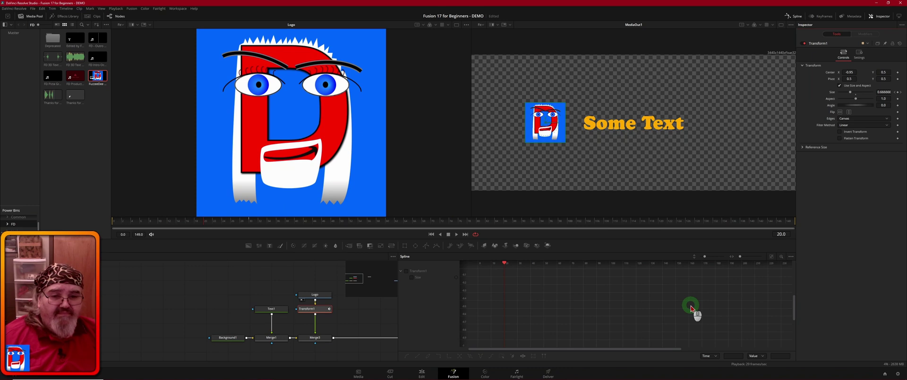
{"action": "left_click", "coordinate": [406, 272]}
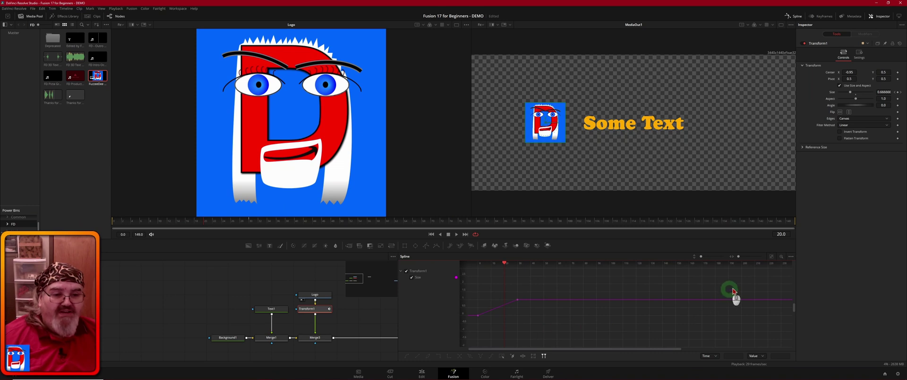
{"action": "left_click", "coordinate": [772, 258]}
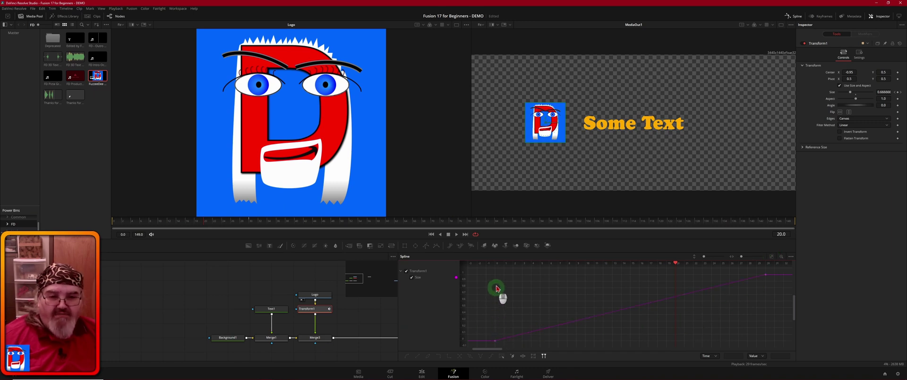
Smooth both keyframes of the size curve and pull the first keyframe's handle closer and below the curve
{"action": "left_click_drag", "start_coordinate": [493, 271], "coordinate": [775, 349]}
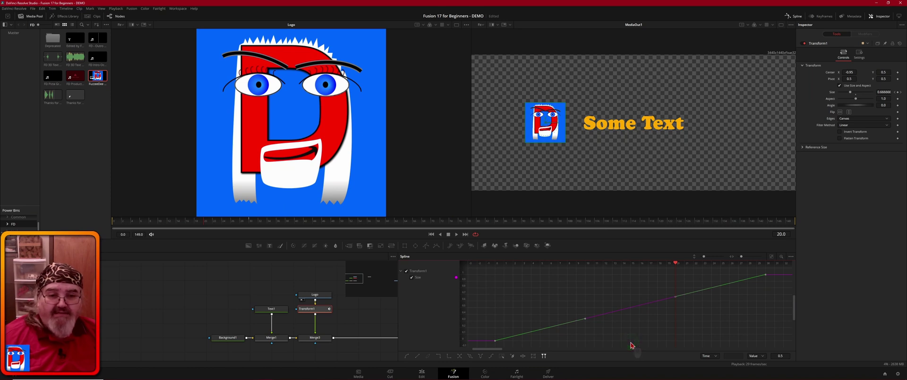
{"action": "key", "text": "s"}
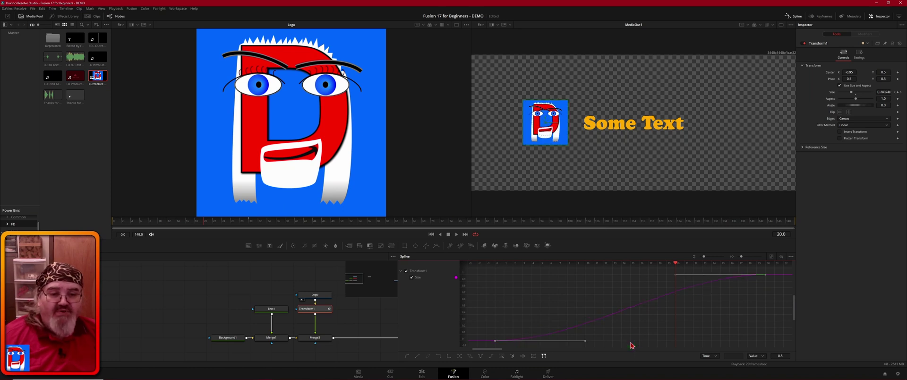
{"action": "left_click", "coordinate": [584, 341]}
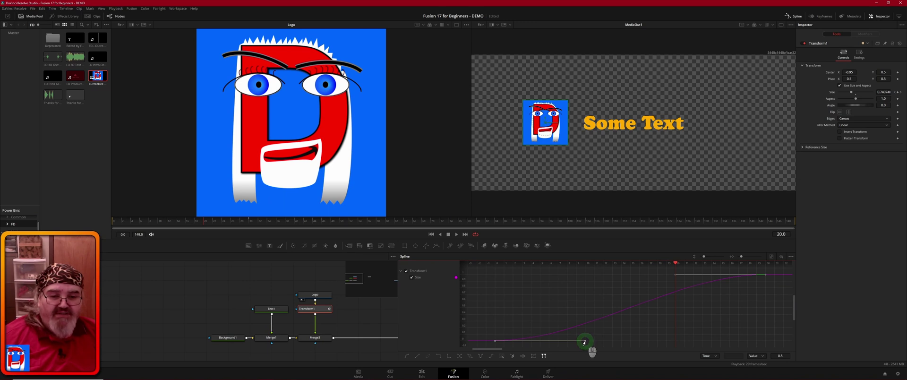
{"action": "left_click_drag", "start_coordinate": [585, 340], "coordinate": [524, 347]}
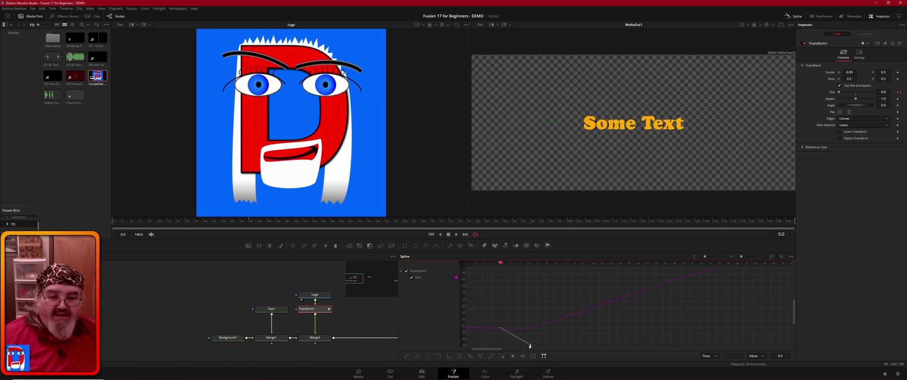
Level and lengthen the first size keyframe's handle, and stretch the last keyframe's incoming handle further back for a smoother ease
{"action": "left_click_drag", "start_coordinate": [530, 347], "coordinate": [582, 329]}
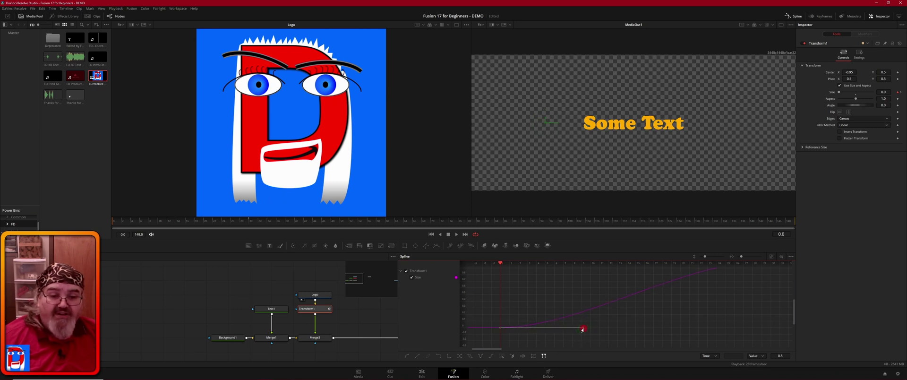
{"action": "scroll", "coordinate": [773, 323], "scroll_direction": "up", "scroll_amount": 3}
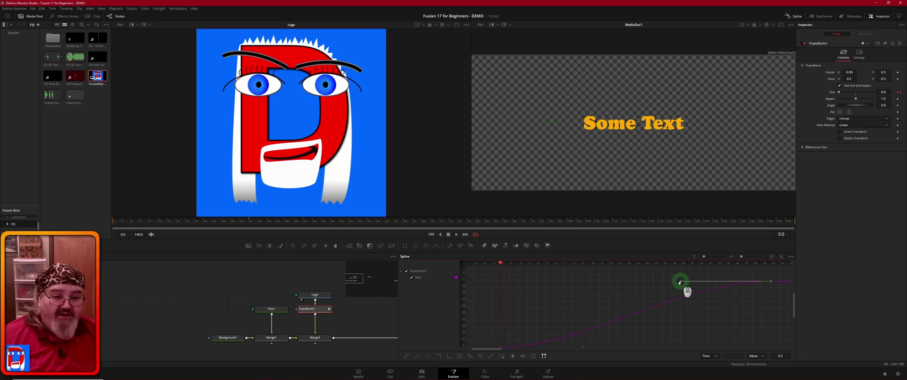
{"action": "left_click_drag", "start_coordinate": [680, 282], "coordinate": [622, 282]}
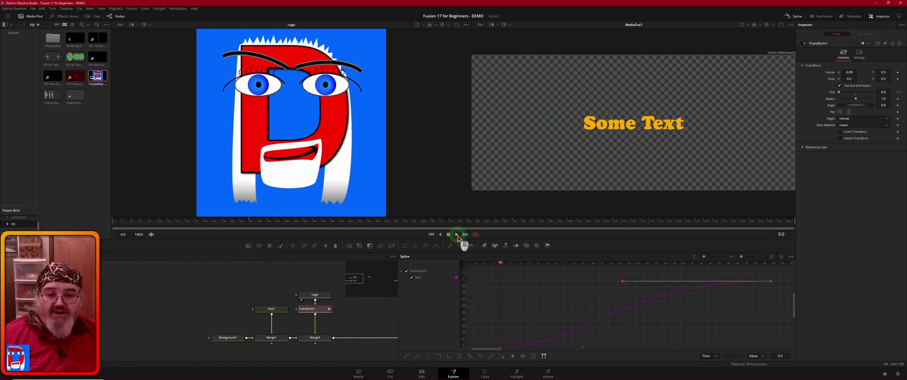
Play the eased logo size animation from the start, stop it and return to frame 0
{"action": "left_click", "coordinate": [431, 235]}
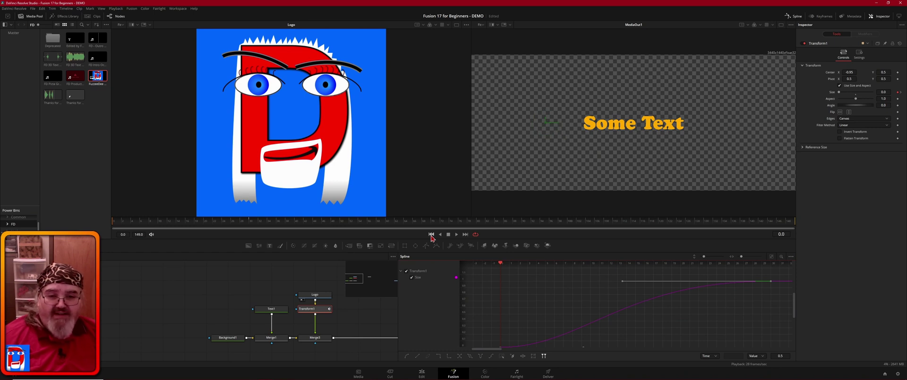
{"action": "left_click", "coordinate": [456, 235]}
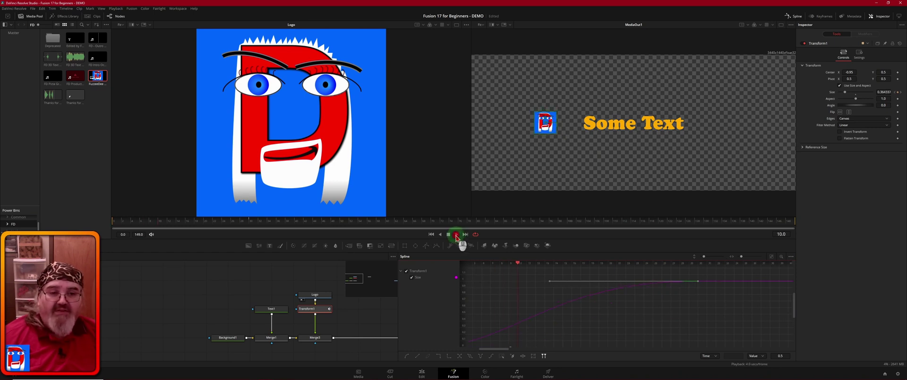
{"action": "left_click", "coordinate": [432, 235]}
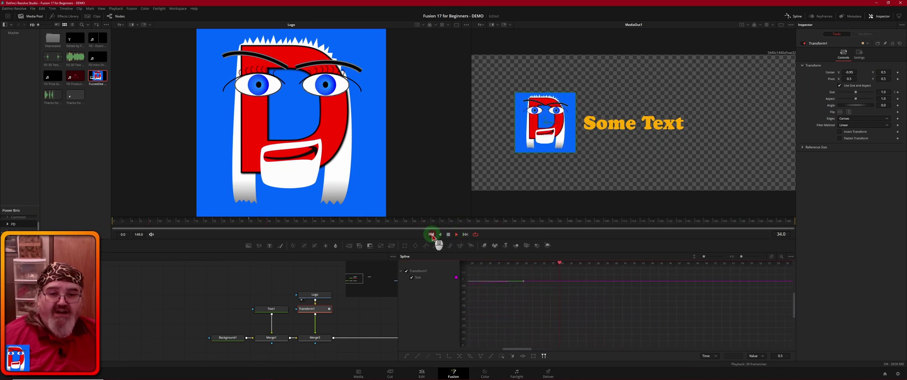
{"action": "left_click", "coordinate": [431, 234]}
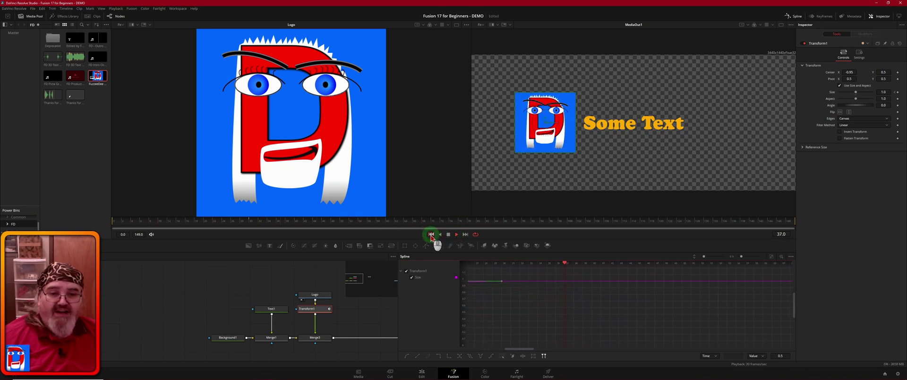
{"action": "left_click", "coordinate": [432, 234]}
{"action": "left_click", "coordinate": [432, 235]}
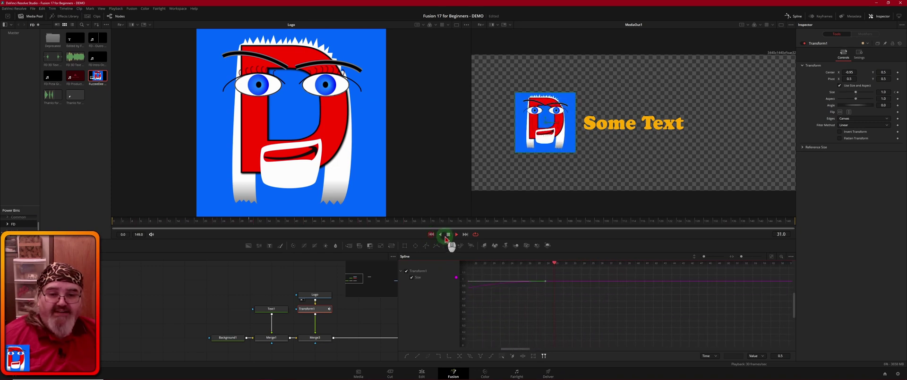
{"action": "left_click", "coordinate": [448, 235]}
{"action": "left_click", "coordinate": [586, 272]}
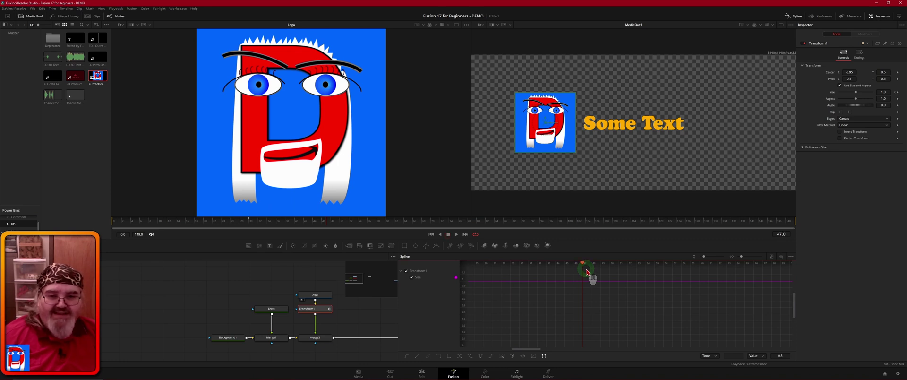
{"action": "left_click", "coordinate": [432, 235]}
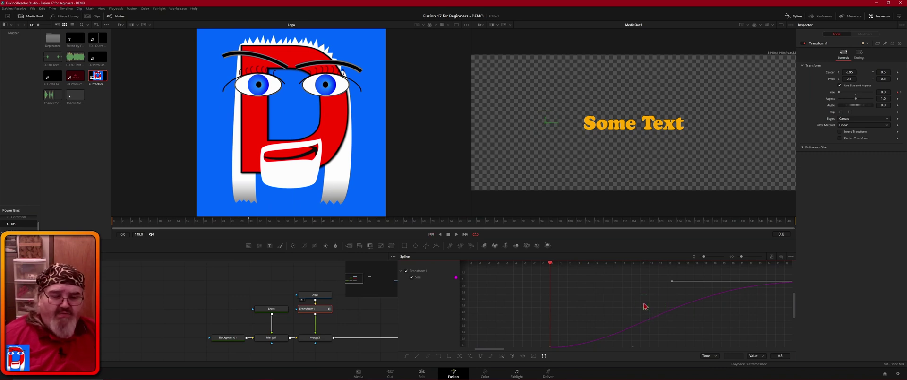
{"action": "left_click", "coordinate": [764, 176]}
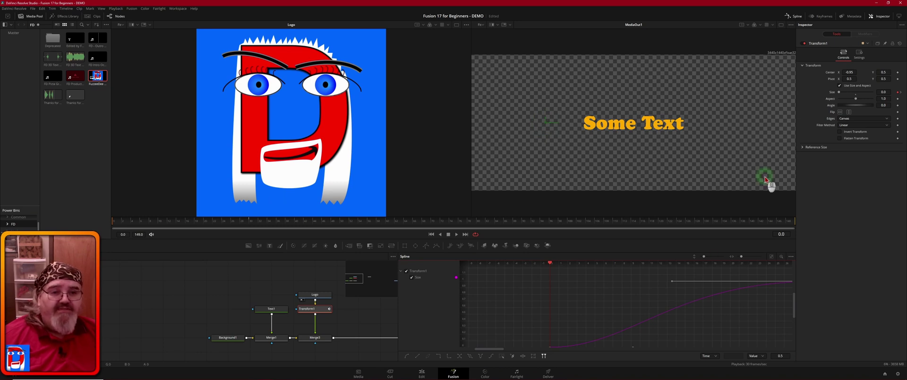
Close the Spline editor and scrub through the logo animation to frame 46
{"action": "left_click", "coordinate": [796, 17]}
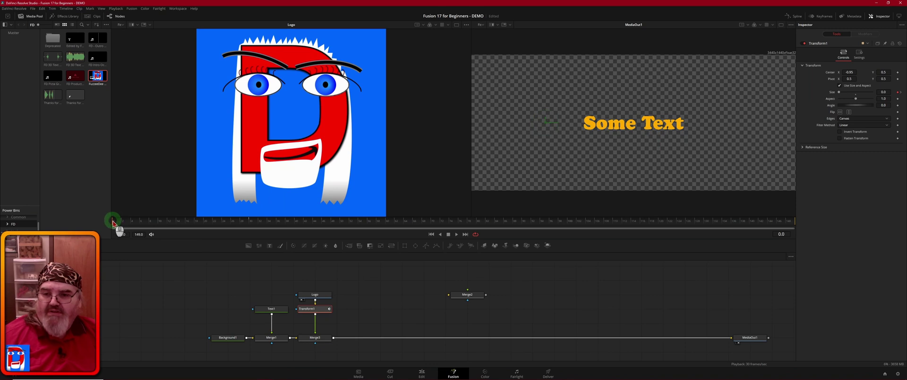
{"action": "left_click_drag", "start_coordinate": [113, 222], "coordinate": [254, 227]}
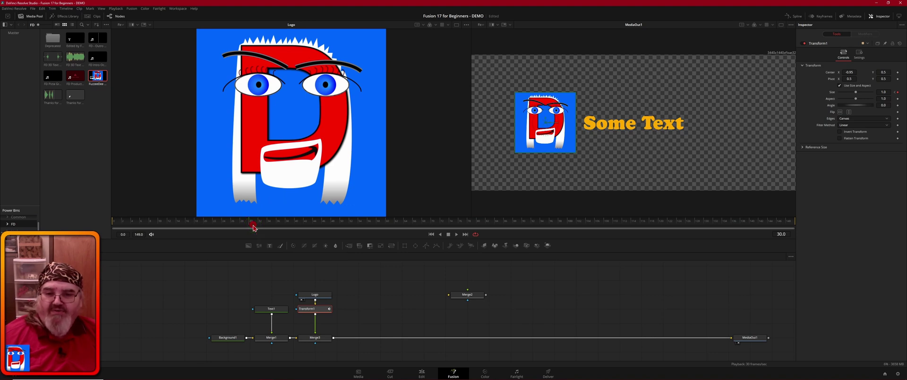
{"action": "left_click_drag", "start_coordinate": [254, 228], "coordinate": [325, 228]}
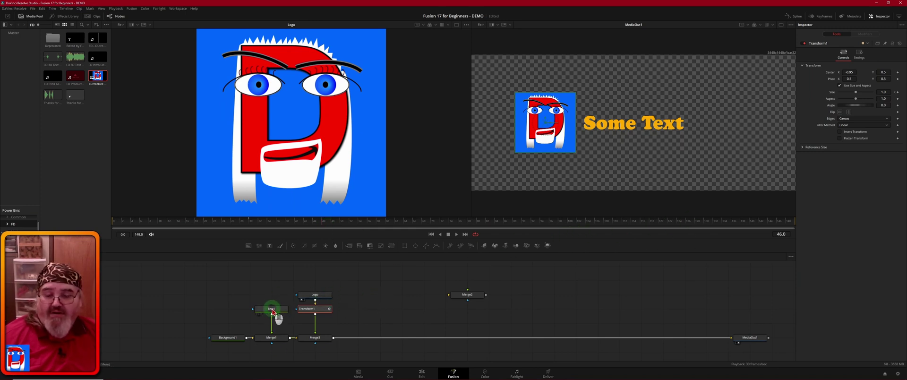
Add a Rectangle mask node above Background1 and show it in the first viewer
{"action": "left_click", "coordinate": [271, 337]}
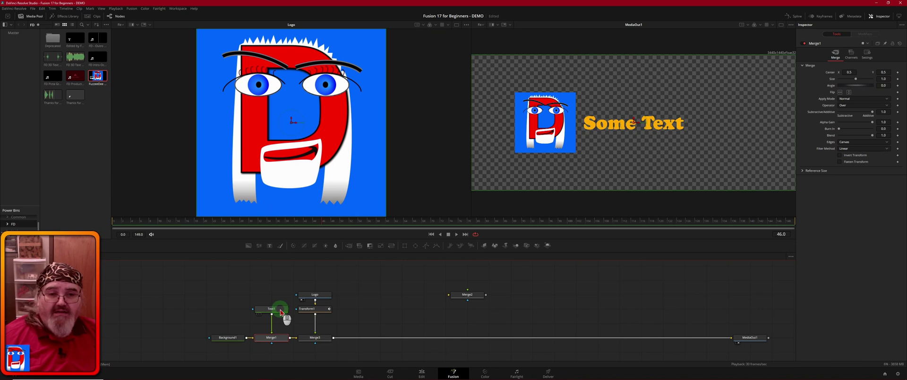
{"action": "mouse_move", "coordinate": [282, 312]}
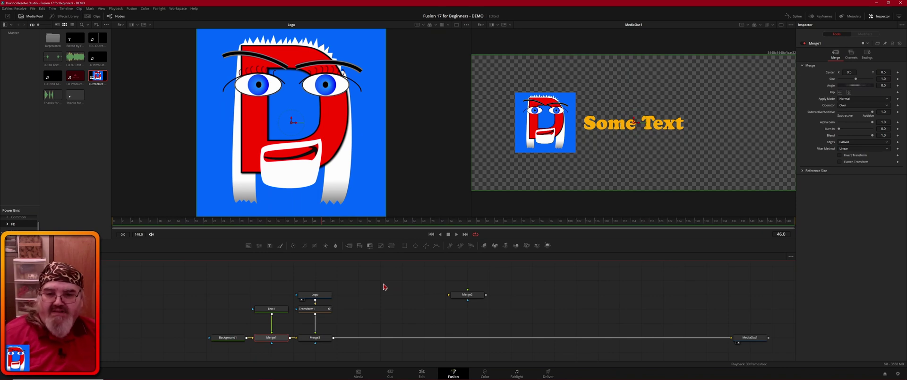
{"action": "left_click_drag", "start_coordinate": [359, 281], "coordinate": [360, 280]}
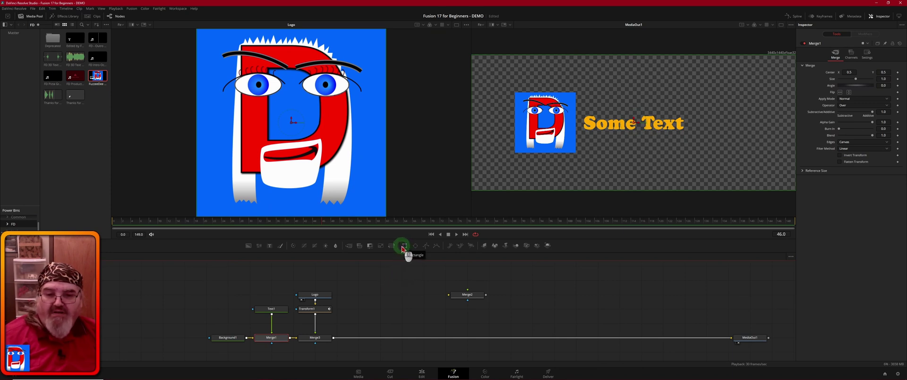
{"action": "left_click_drag", "start_coordinate": [404, 247], "coordinate": [229, 294]}
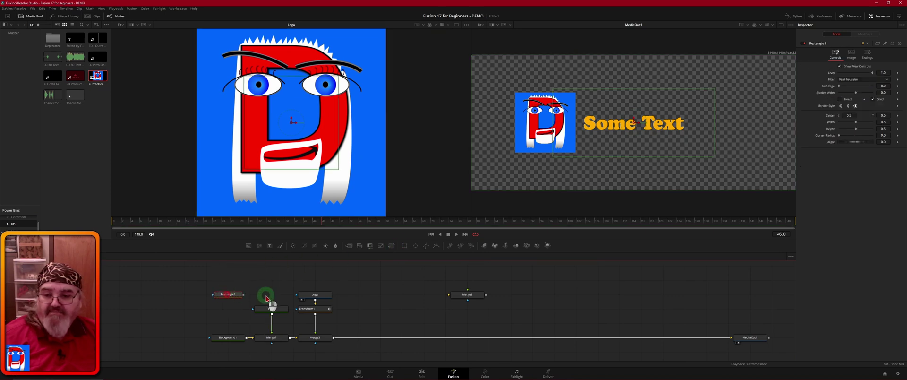
{"action": "left_click", "coordinate": [218, 299]}
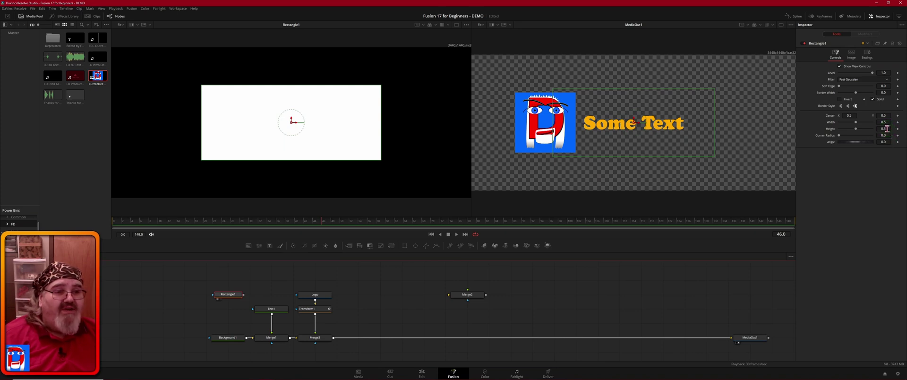
Reduce Rectangle1 to a height of 0.146 and a width of 0.335, and shift its center X to 0.171
{"action": "left_click_drag", "start_coordinate": [887, 128], "coordinate": [794, 130]}
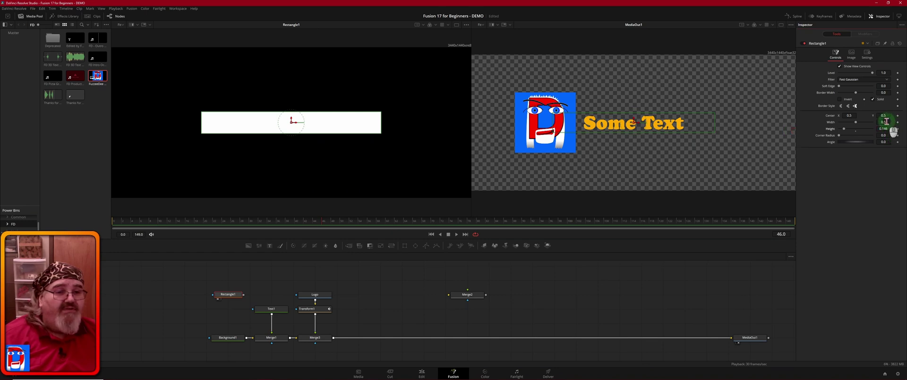
{"action": "left_click_drag", "start_coordinate": [882, 122], "coordinate": [844, 124]}
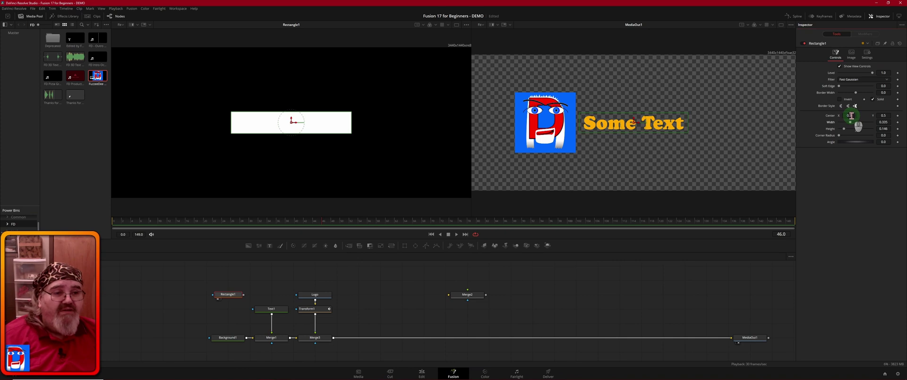
{"action": "left_click_drag", "start_coordinate": [851, 115], "coordinate": [765, 113]}
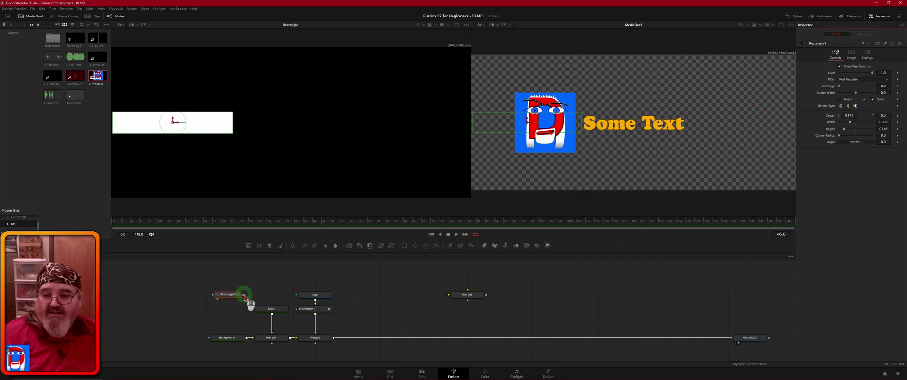
Connect Rectangle1 to Text1 as its mask and set the rectangle's center X to 0.5 so it covers the text
{"action": "left_click_drag", "start_coordinate": [244, 296], "coordinate": [253, 310]}
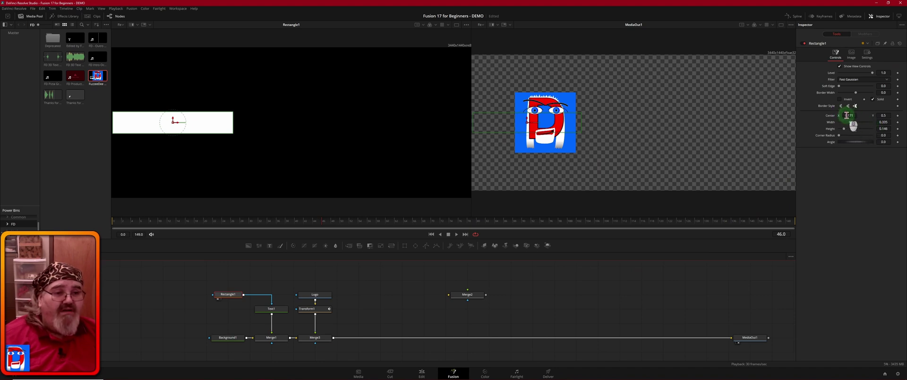
{"action": "left_click_drag", "start_coordinate": [848, 116], "coordinate": [485, 122]}
{"action": "left_click", "coordinate": [821, 195]}
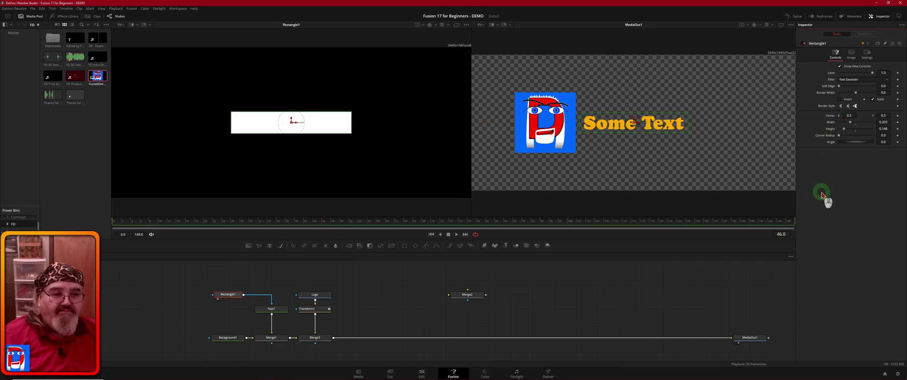
Try shifting Rectangle1's center Y, reset the center to 0.5, 0.5 and keyframe it on frame 46
{"action": "left_click_drag", "start_coordinate": [883, 117], "coordinate": [431, 119]}
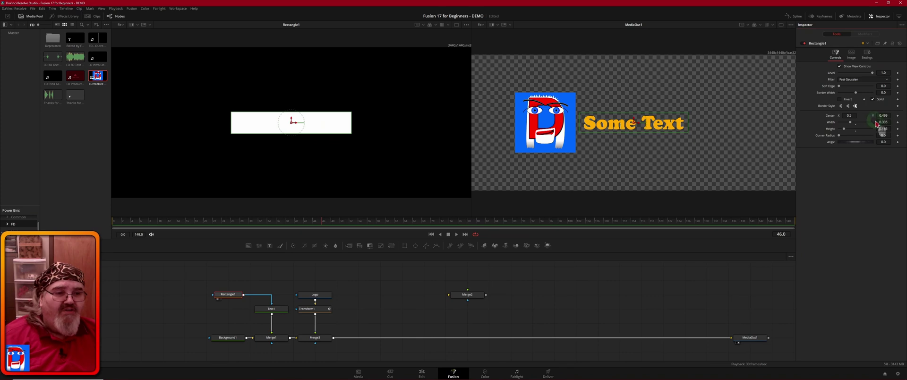
{"action": "double_click", "coordinate": [830, 117]}
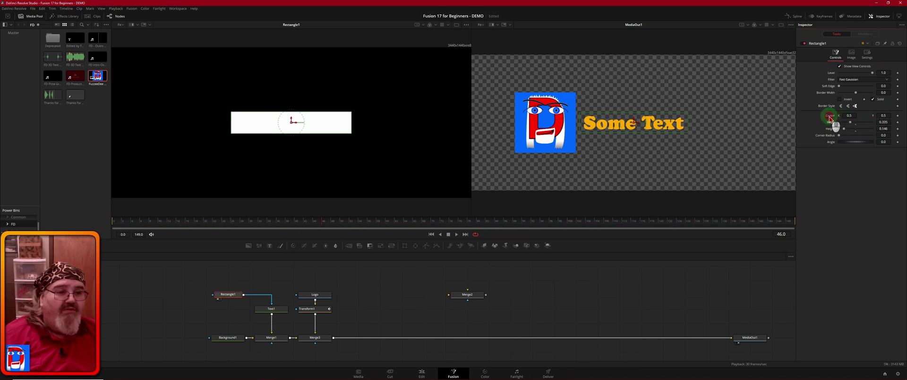
{"action": "left_click", "coordinate": [898, 116]}
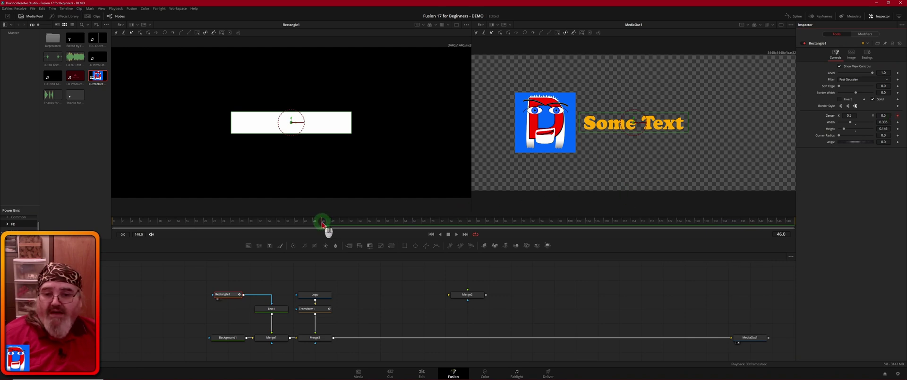
Keyframe Rectangle1's center Y at 0.638 on frame 30 so the mask sits above the text
{"action": "left_click_drag", "start_coordinate": [323, 224], "coordinate": [251, 224]}
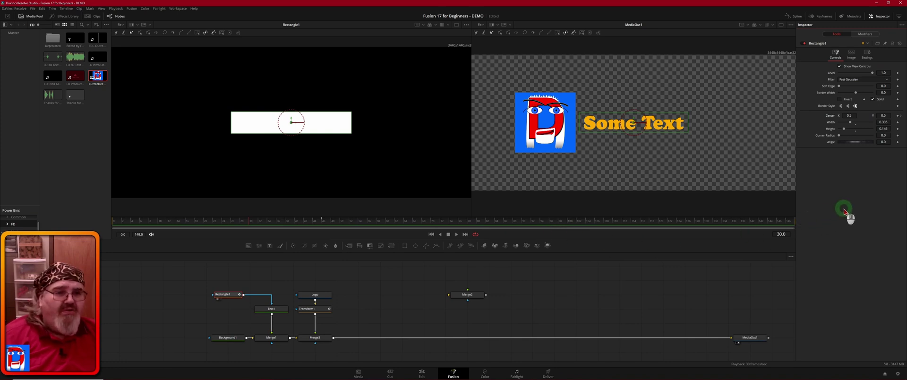
{"action": "left_click", "coordinate": [886, 116]}
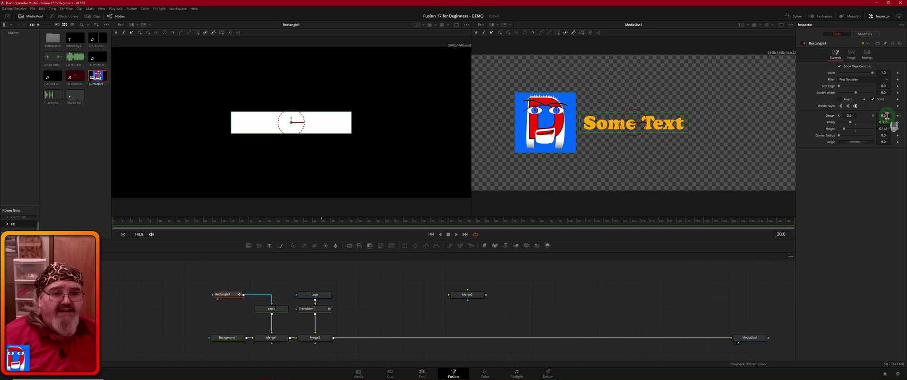
{"action": "left_click_drag", "start_coordinate": [886, 115], "coordinate": [475, 122]}
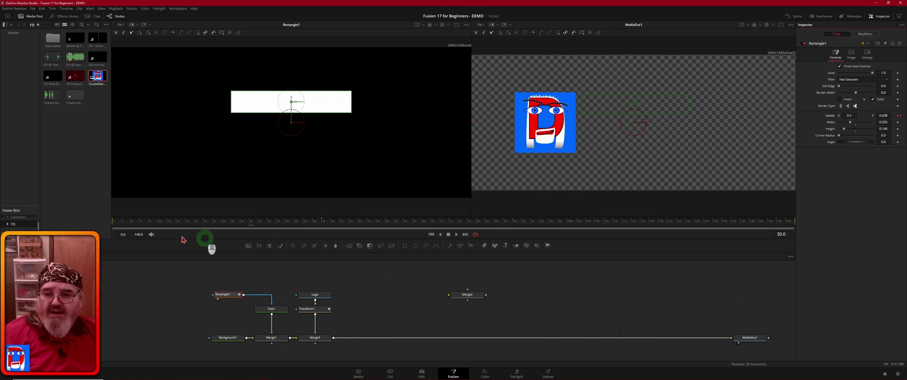
Play the logo and text reveal from frame 0, and inspect the partly masked text at frame 39
{"action": "left_click_drag", "start_coordinate": [246, 224], "coordinate": [105, 290]}
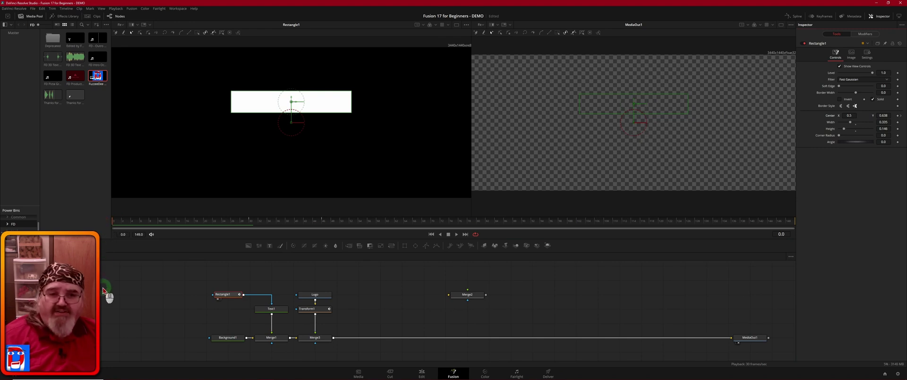
{"action": "key", "text": "space"}
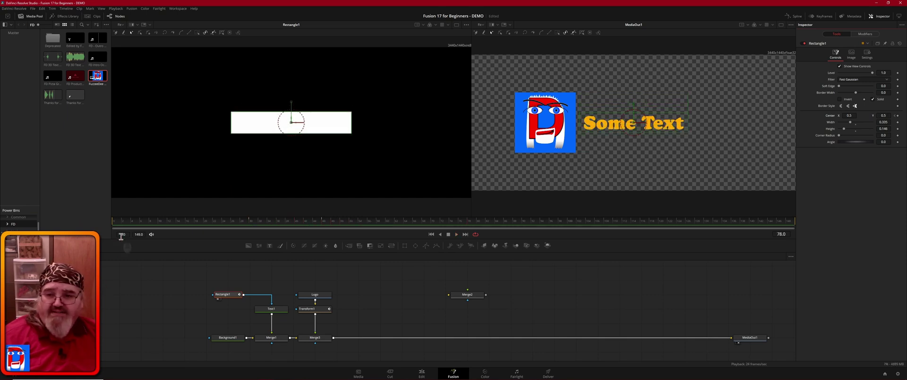
{"action": "left_click", "coordinate": [113, 221]}
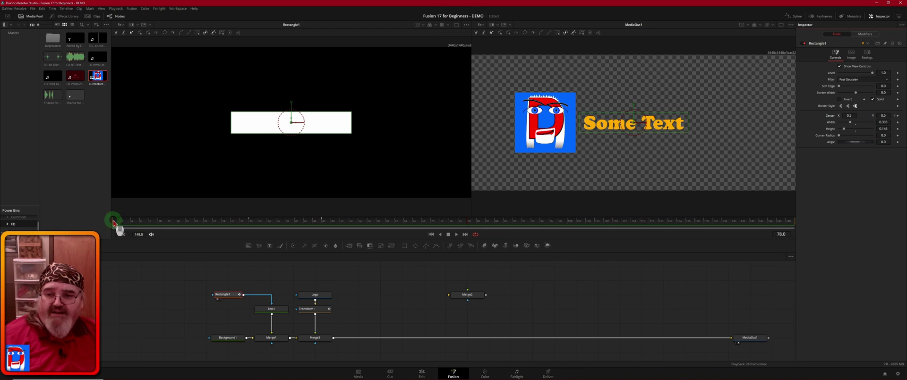
{"action": "left_click", "coordinate": [113, 221]}
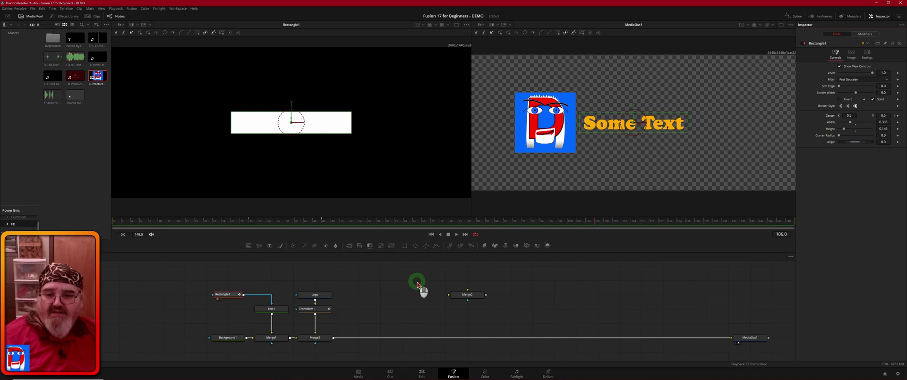
{"action": "left_click", "coordinate": [291, 221]}
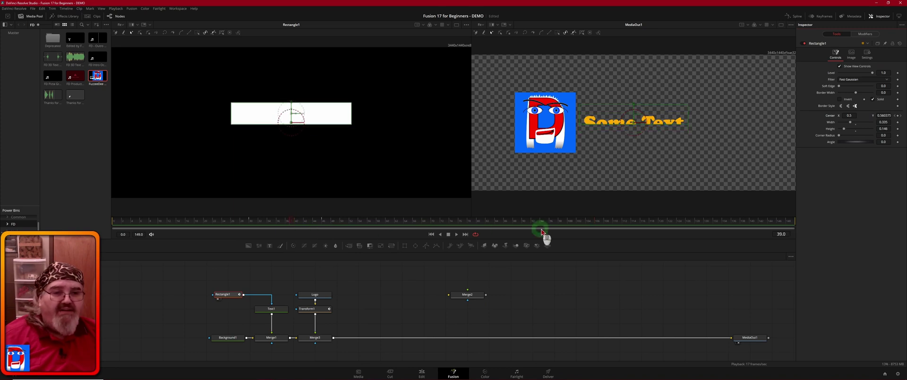
Open the spline editor and show only Rectangle1's displacement curve, hiding Transform1's size curve
{"action": "left_click", "coordinate": [797, 18]}
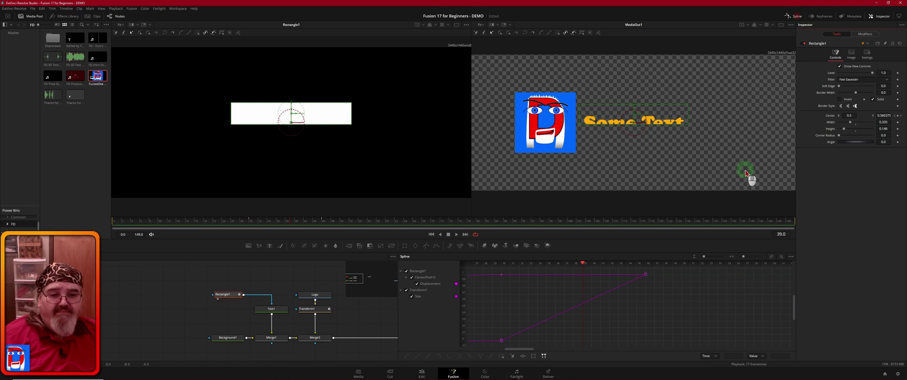
{"action": "left_click", "coordinate": [406, 271]}
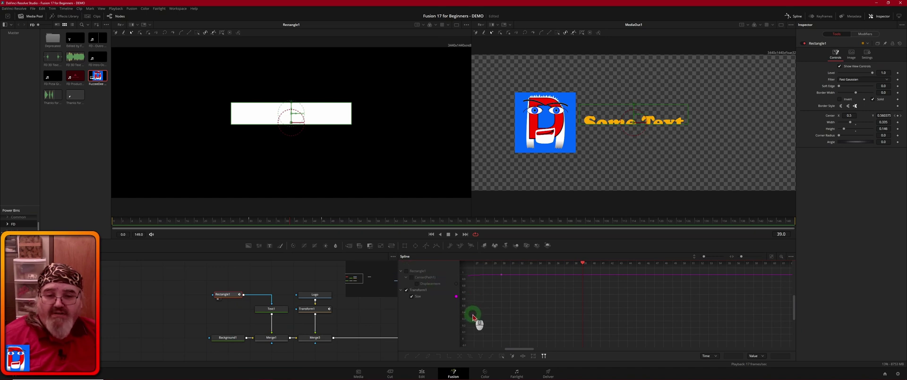
{"action": "left_click", "coordinate": [406, 272]}
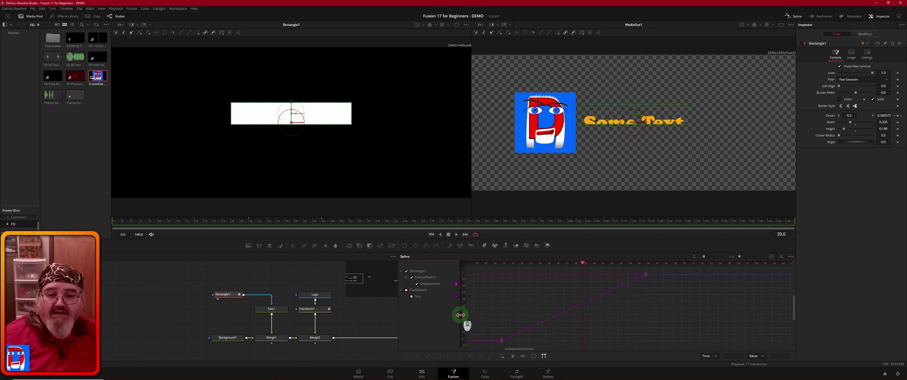
{"action": "left_click", "coordinate": [406, 290]}
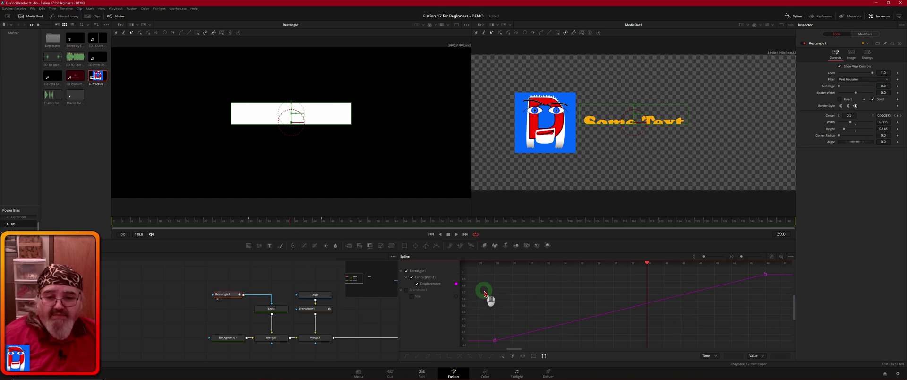
Smooth both keyframes of Rectangle1's displacement curve so the mask movement eases in and out, and close the spline editor
{"action": "left_click_drag", "start_coordinate": [484, 290], "coordinate": [733, 346]}
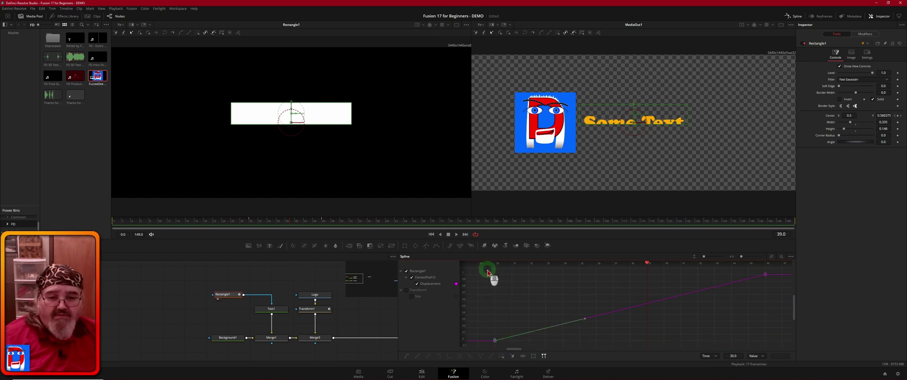
{"action": "left_click_drag", "start_coordinate": [487, 270], "coordinate": [777, 354]}
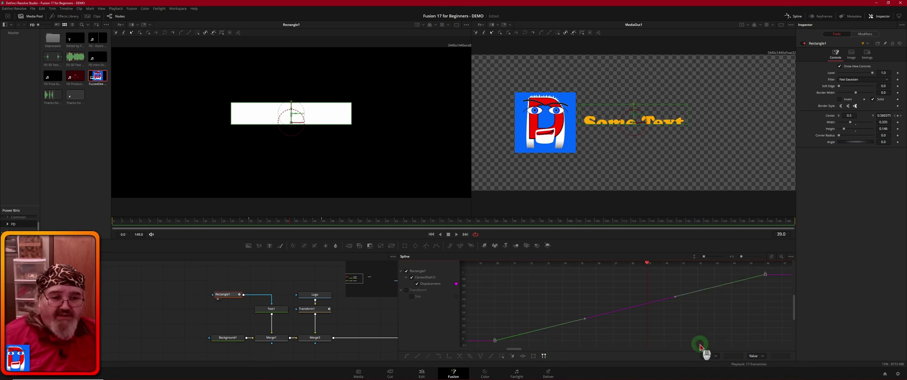
{"action": "key", "text": "shift+s"}
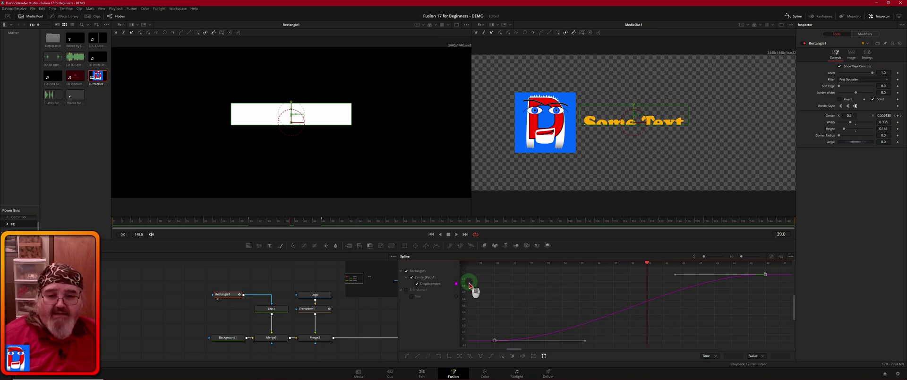
{"action": "left_click", "coordinate": [794, 16]}
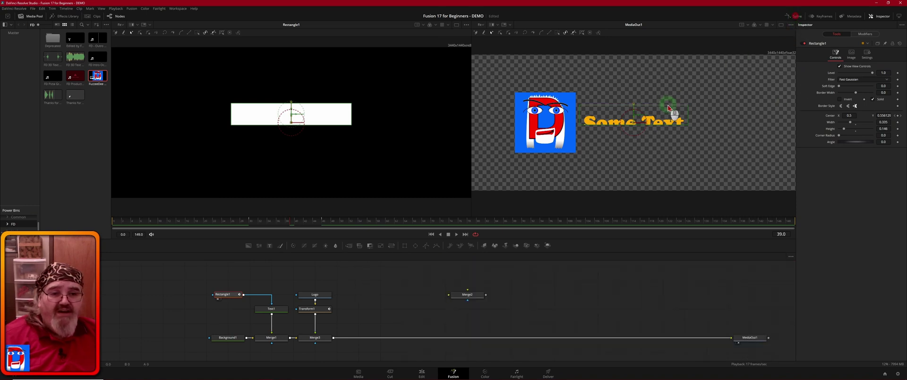
Replay the composition from frame 0 to check the eased mask reveal of the text, and stop playback
{"action": "left_click", "coordinate": [113, 222]}
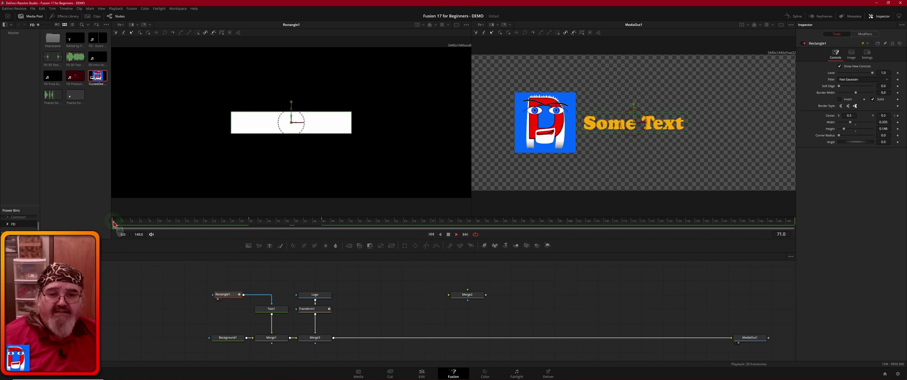
{"action": "left_click", "coordinate": [114, 222]}
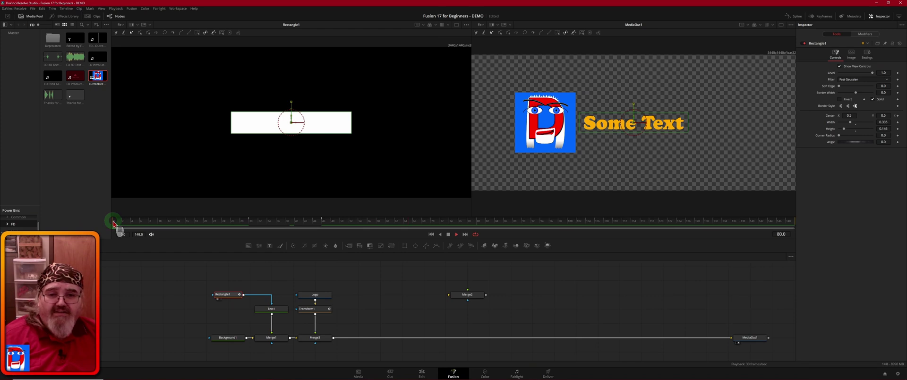
{"action": "key", "text": "space"}
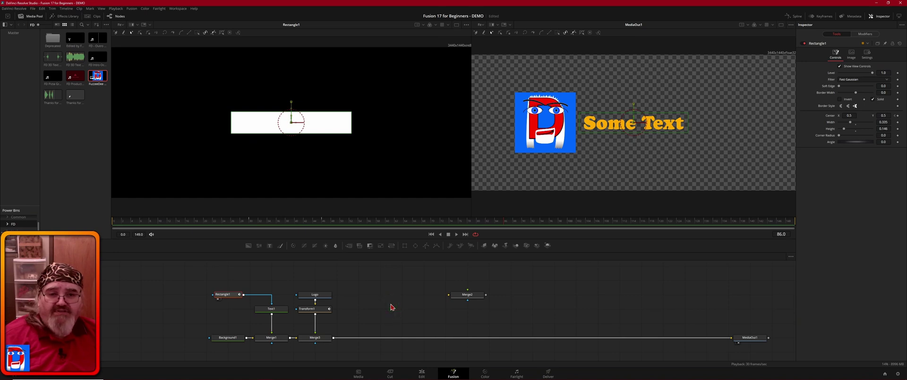
Switch to the Edit page and play the timeline from the start to review the title over the color gradient
{"action": "left_click", "coordinate": [422, 373]}
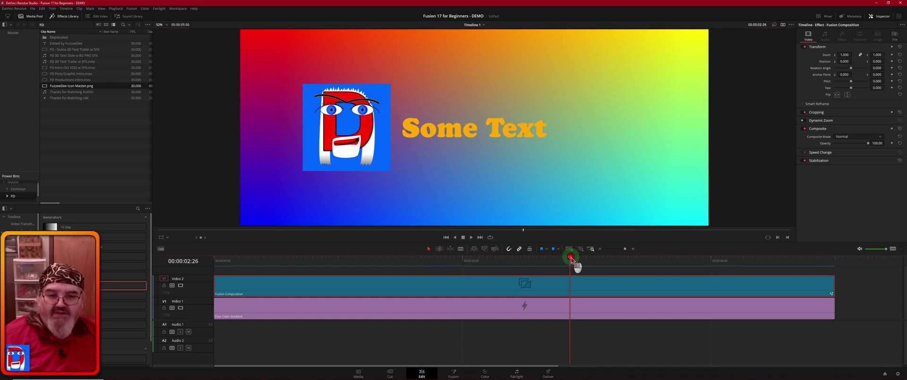
{"action": "left_click", "coordinate": [446, 237]}
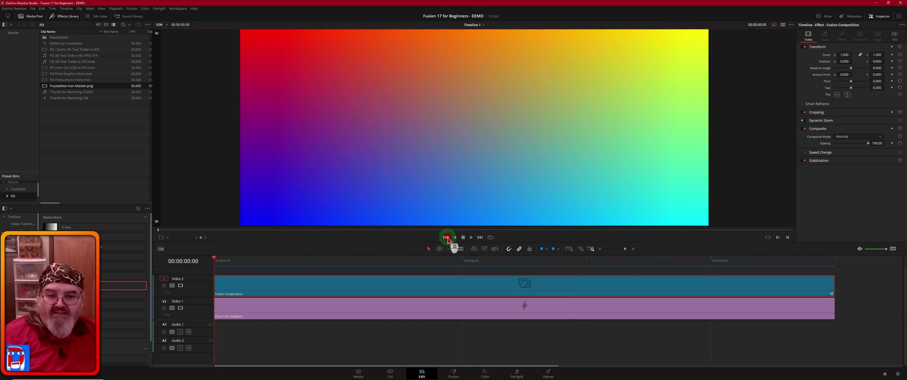
{"action": "key", "text": "space"}
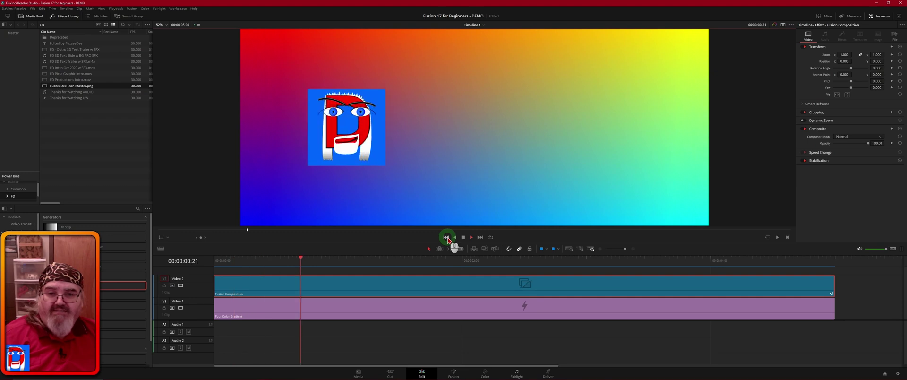